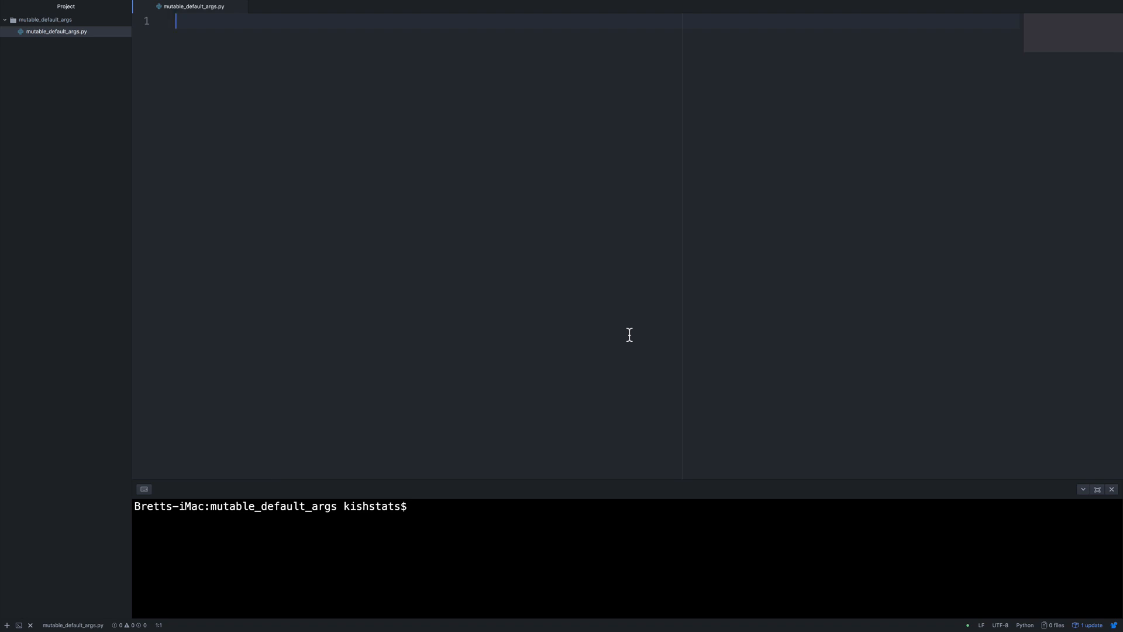
- Glance at the Python guide in the browser and return to the editor
{"action": "key", "text": "super+Tab"}
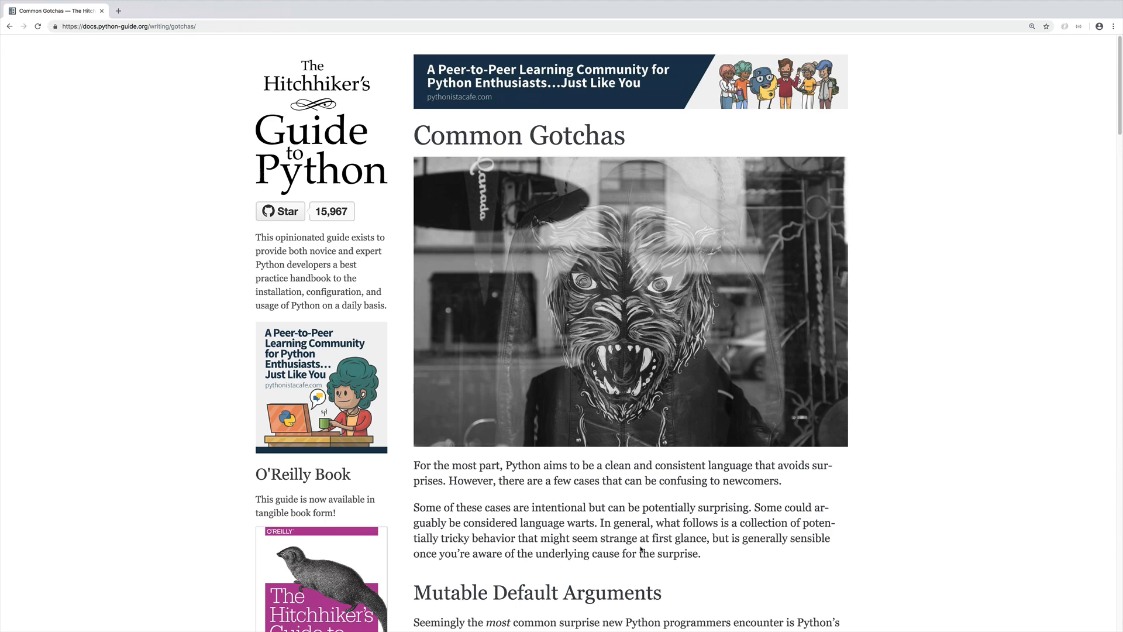
{"action": "scroll", "coordinate": [641, 551], "scroll_direction": "down", "scroll_amount": 8}
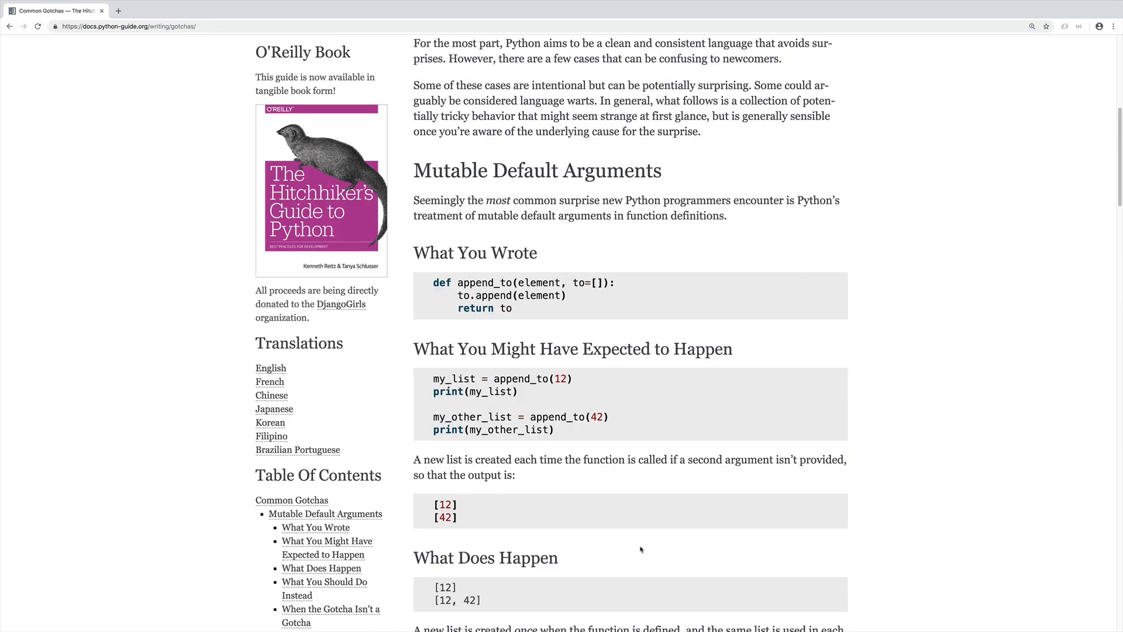
{"action": "scroll", "coordinate": [641, 551], "scroll_direction": "up", "scroll_amount": 8}
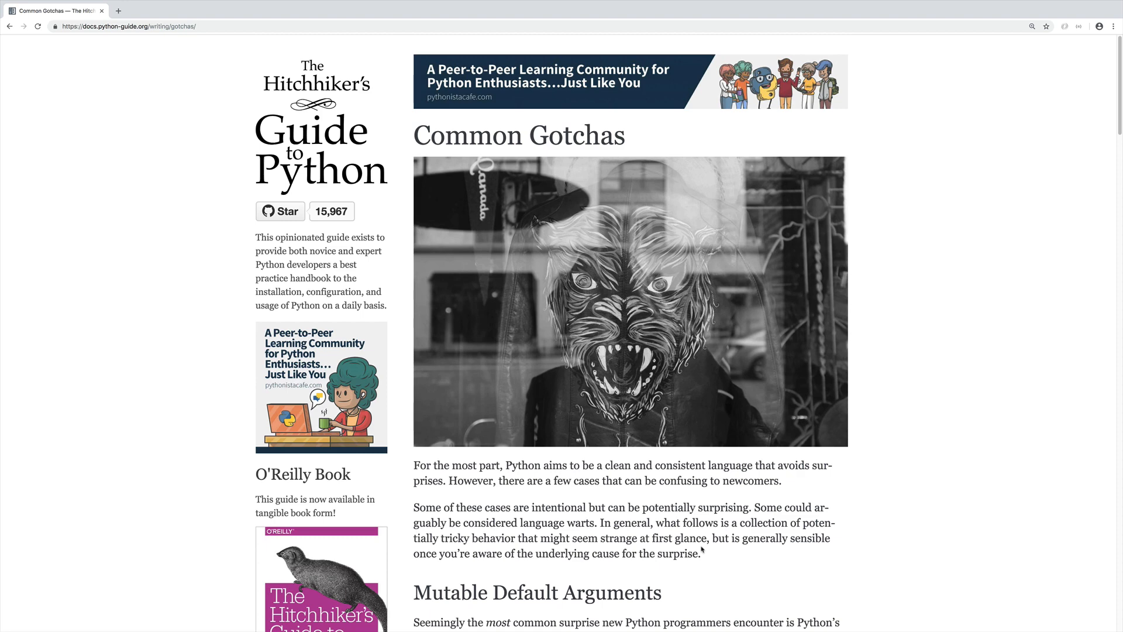
{"action": "key", "text": "super+Tab"}
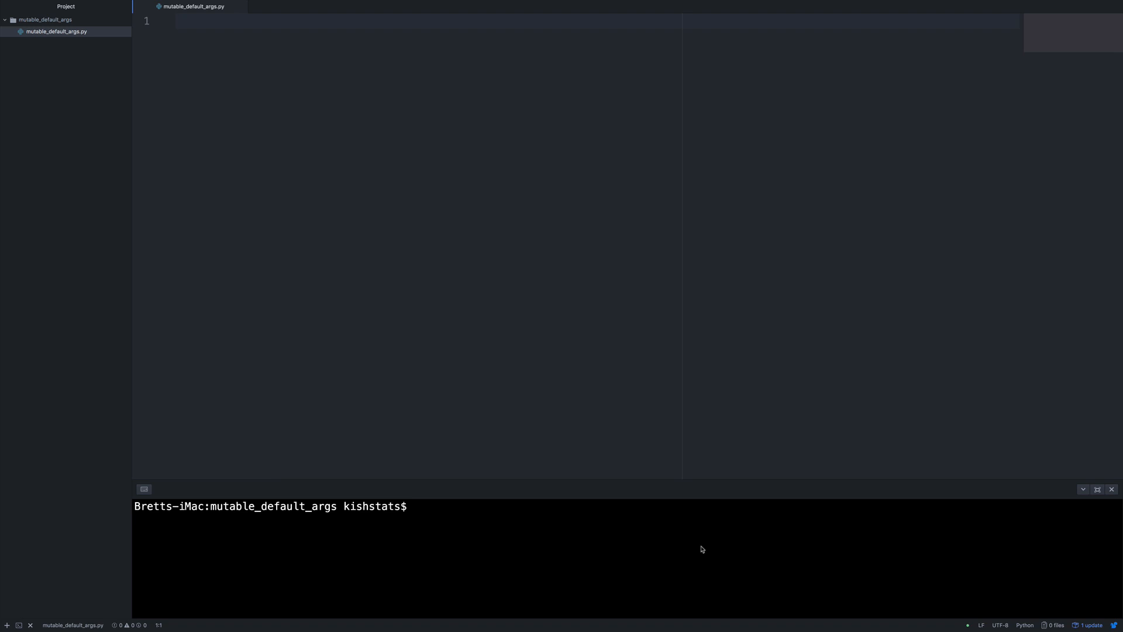
{"action": "type", "text": "def append_to("}
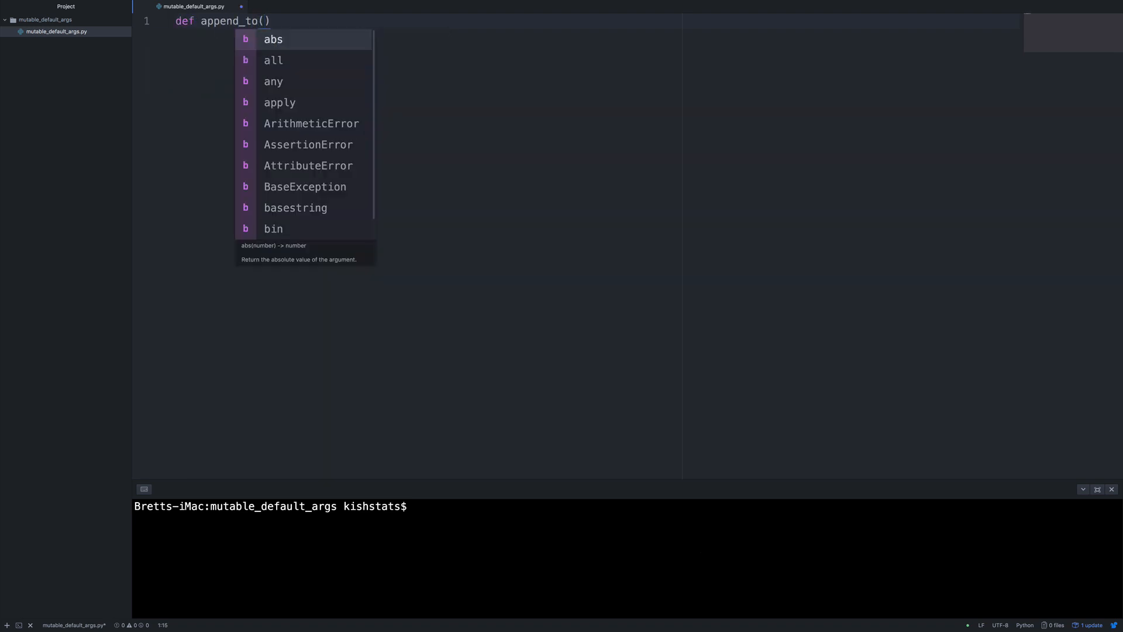
{"action": "type", "text": "elem"}
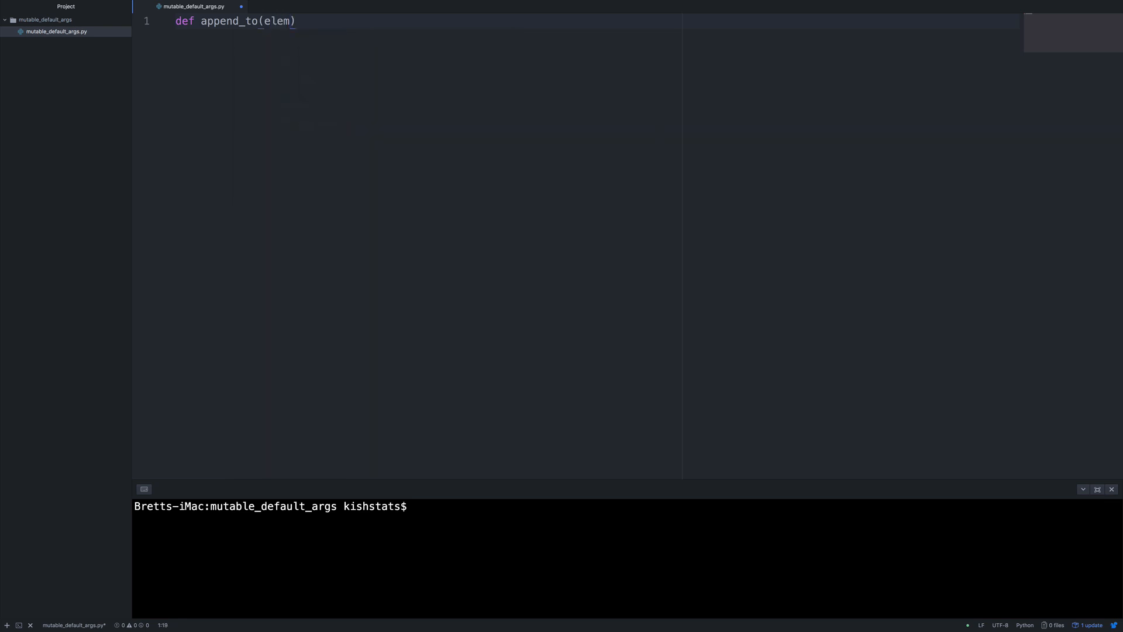
{"action": "type", "text": "ent, "}
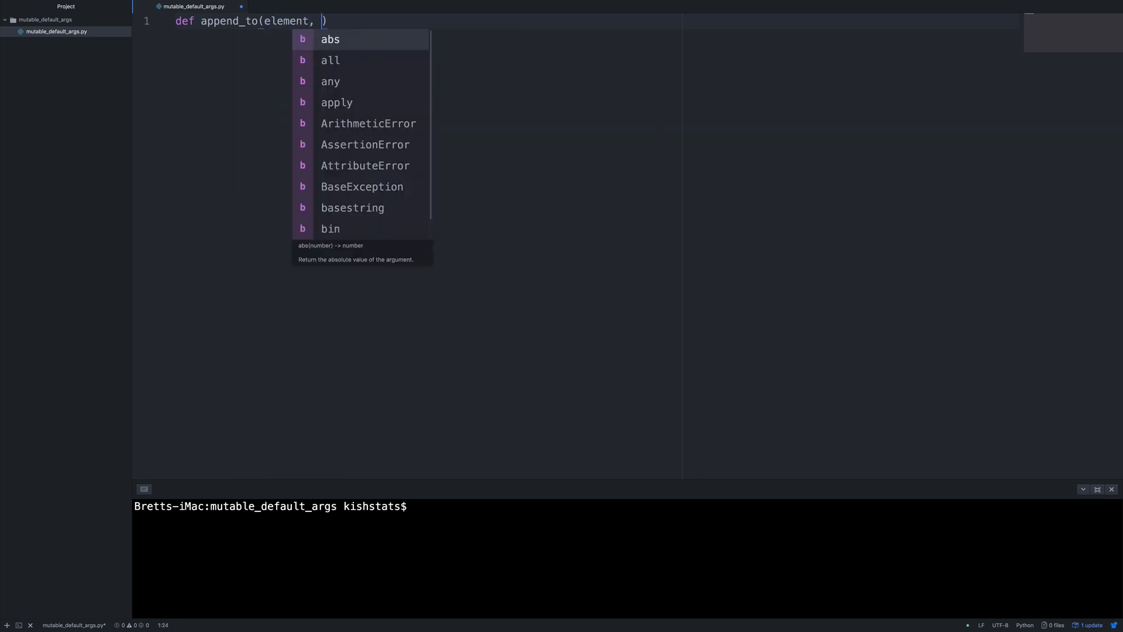
{"action": "type", "text": "to=[]"}
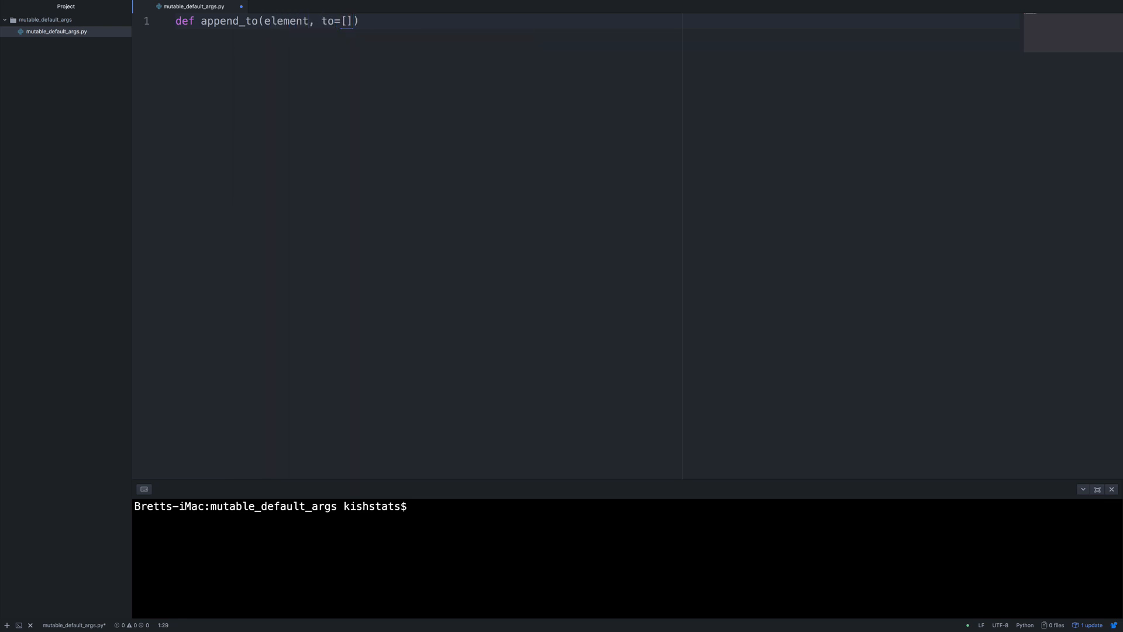
- Write append_to(element, to=[]) whose body does to.append(element) and returns to
{"action": "key", "text": "Right"}
{"action": "key", "text": "Return"}
{"action": "type", "text": "to."}
{"action": "key", "text": "Tab"}
{"action": "type", "text": "(e"}
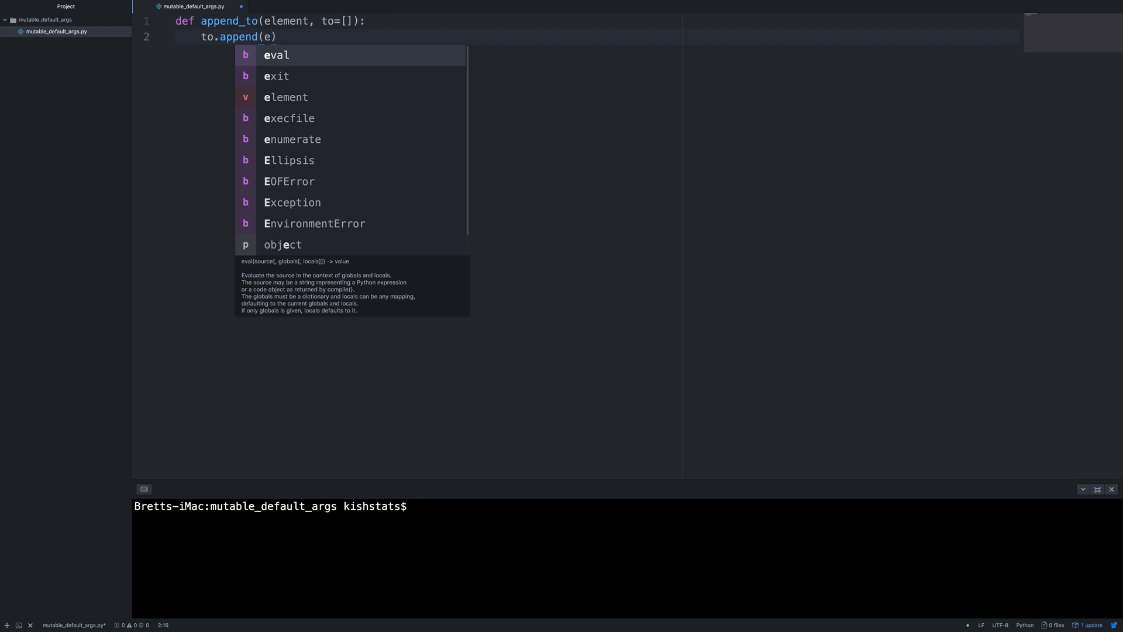
{"action": "type", "text": "le"}
{"action": "key", "text": "Tab"}
{"action": "key", "text": "End"}
{"action": "key", "text": "Return"}
{"action": "type", "text": "return to"}
{"action": "key", "text": "Escape"}
{"action": "key", "text": "Return"}
{"action": "key", "text": "Return"}
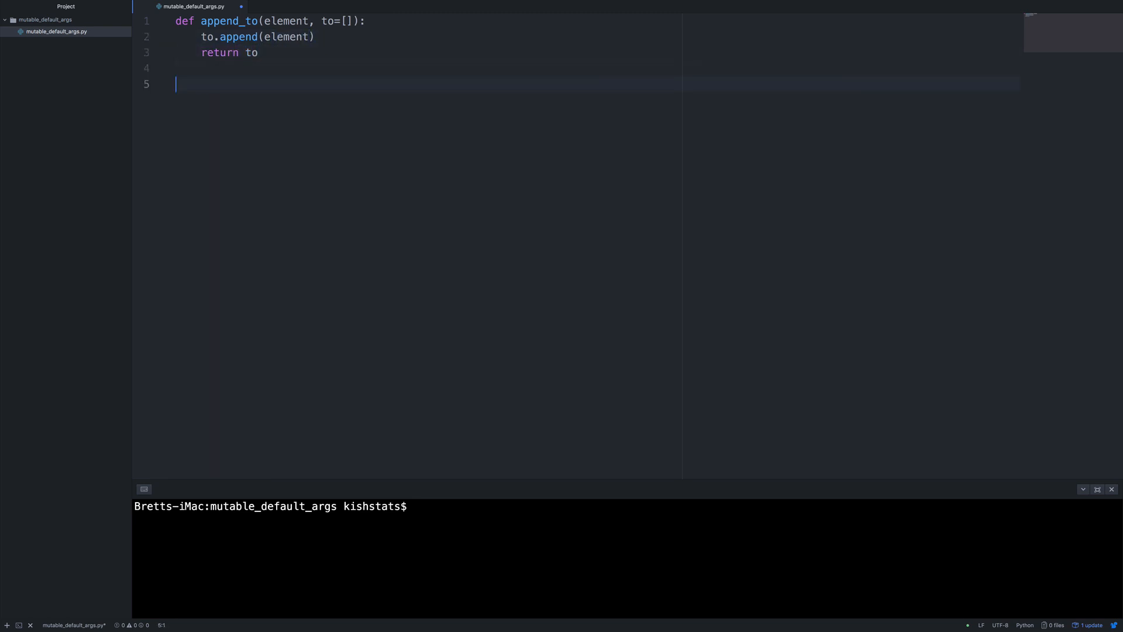
{"action": "type", "text": "my"}
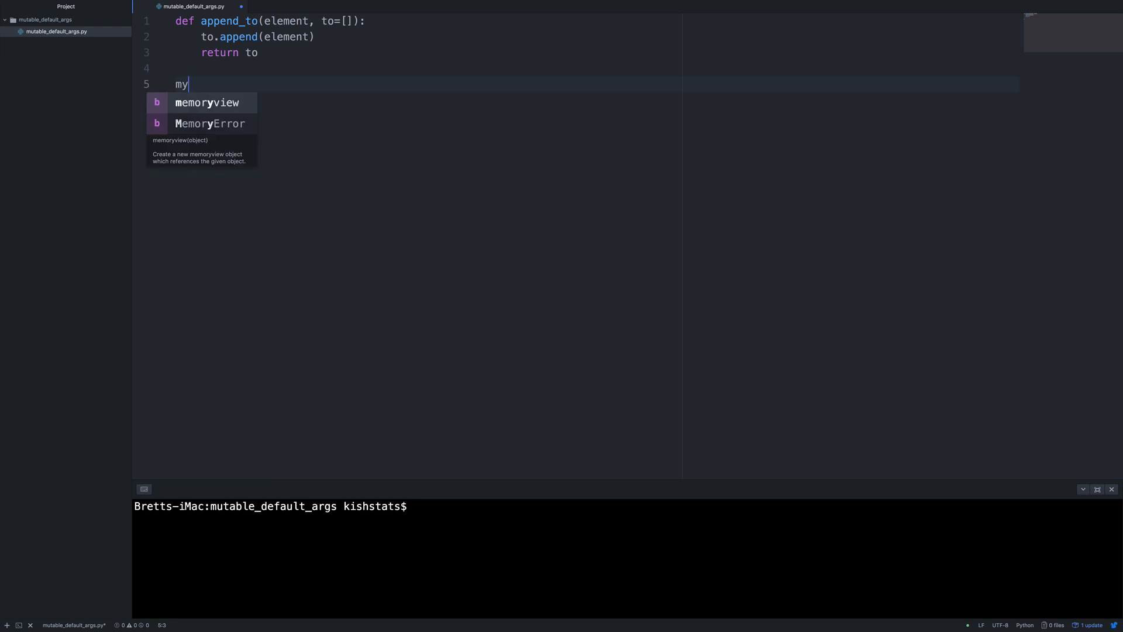
{"action": "type", "text": "_list = append_to"}
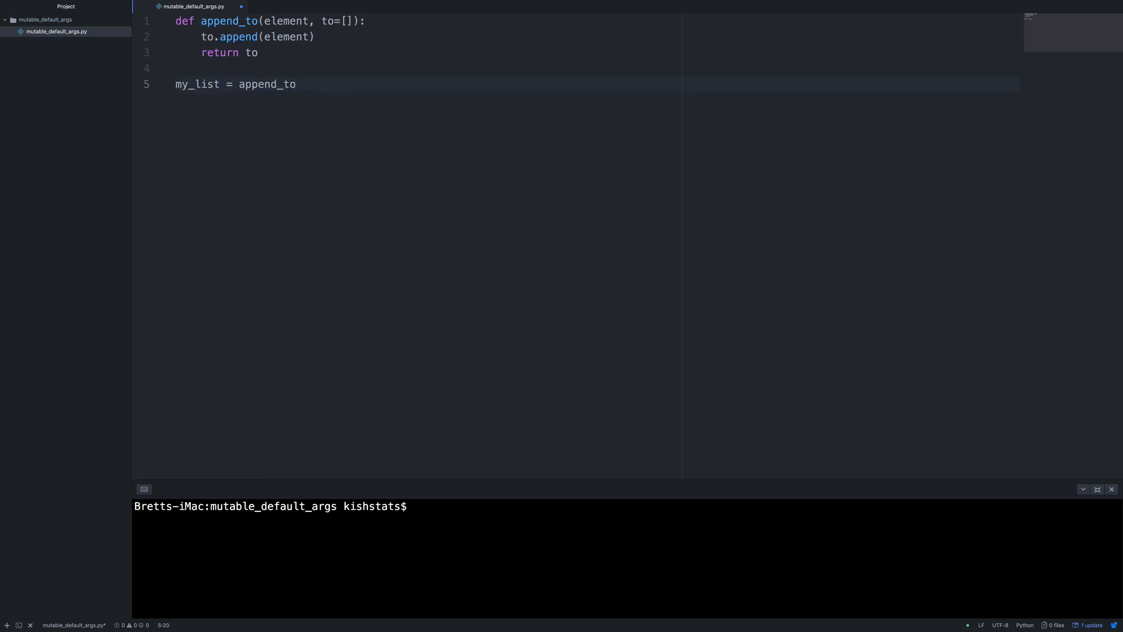
{"action": "type", "text": "(12"}
- Add my_list = append_to(12) and print(my_list), save, and run the script printing [12]
{"action": "key", "text": "Return"}
{"action": "key", "text": "Return"}
{"action": "type", "text": "p"}
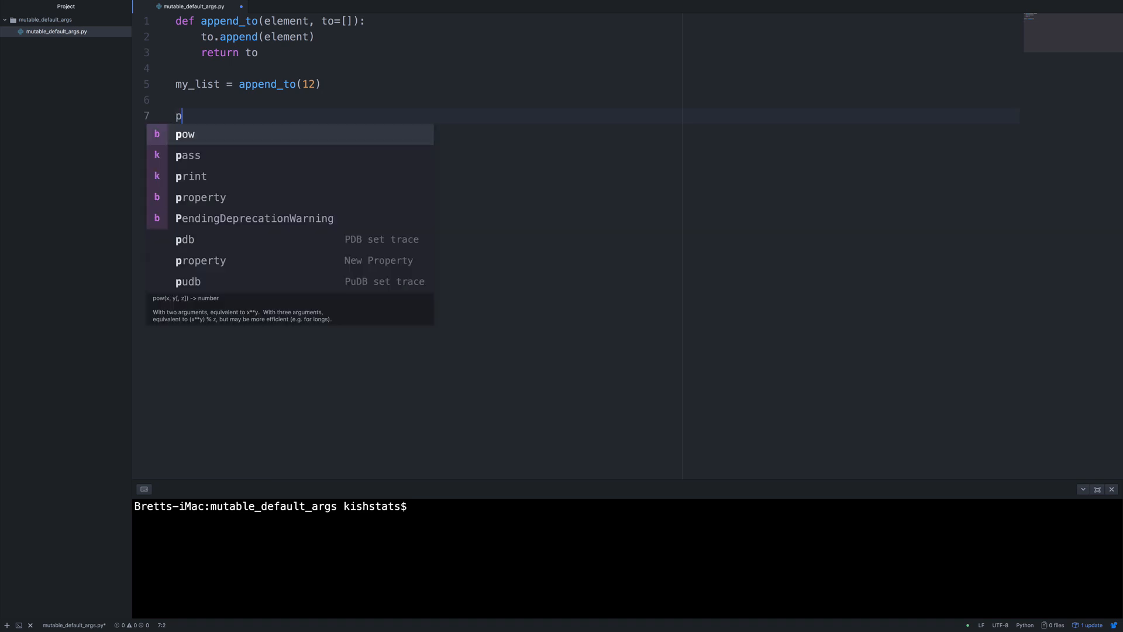
{"action": "type", "text": "rint(my"}
{"action": "key", "text": "Tab"}
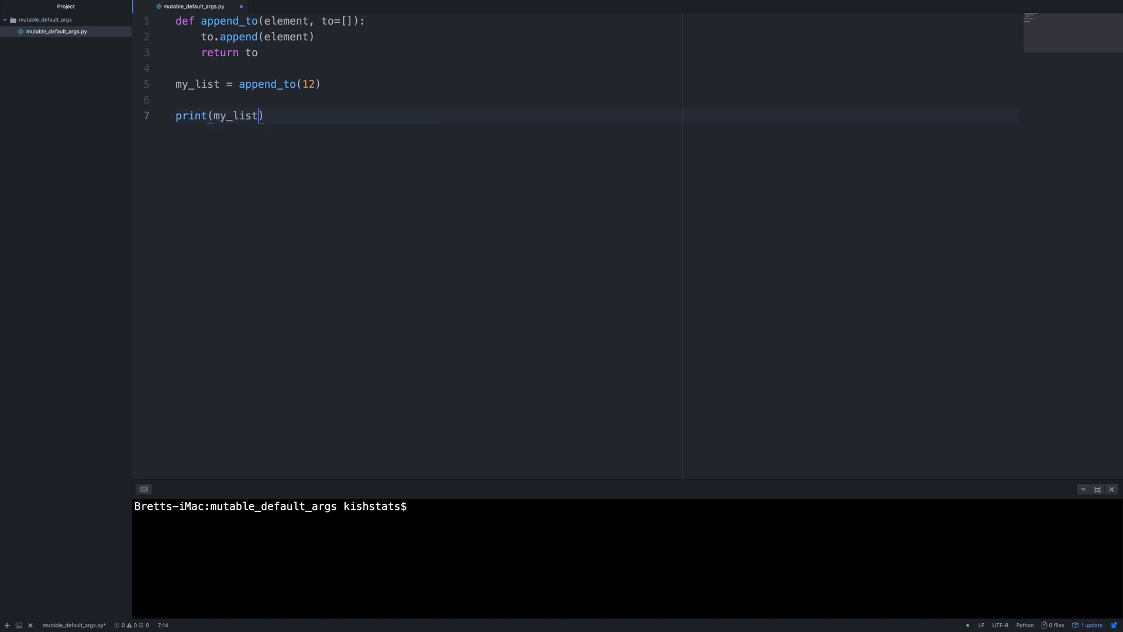
{"action": "key", "text": "ctrl+s"}
{"action": "type", "text": "python3 m"}
{"action": "key", "text": "Tab"}
{"action": "key", "text": "Return"}
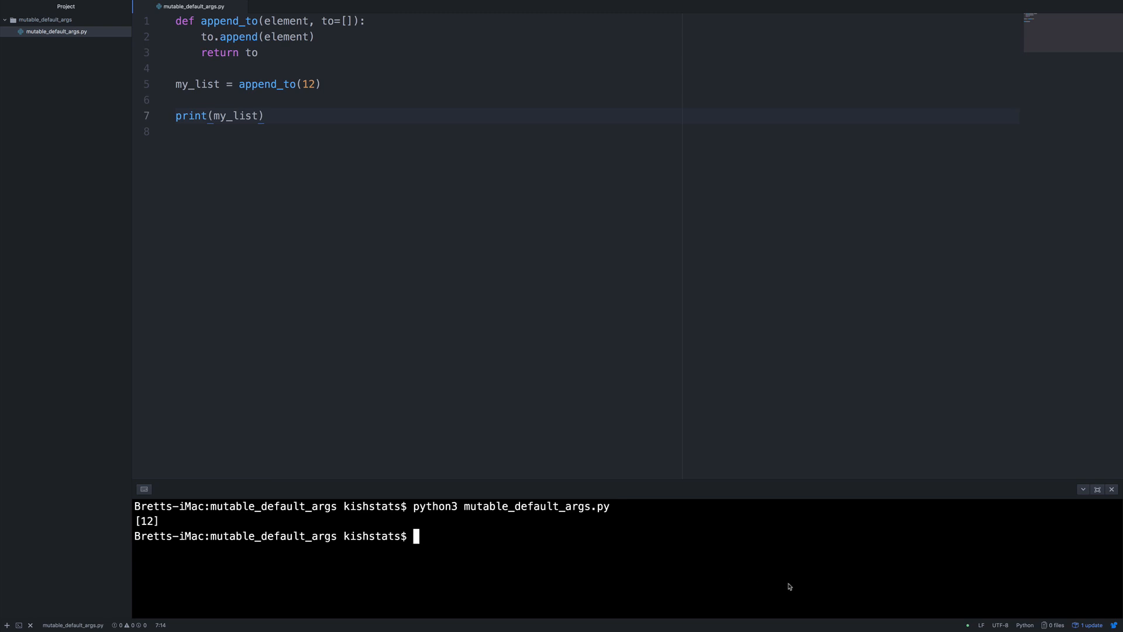
- Duplicate the call line as my_other_list = append_to(42) and save
{"action": "left_click", "coordinate": [388, 89]}
{"action": "key", "text": "shift+Home"}
{"action": "key", "text": "super+c"}
{"action": "key", "text": "Return"}
{"action": "key", "text": "Return"}
{"action": "key", "text": "super+v"}
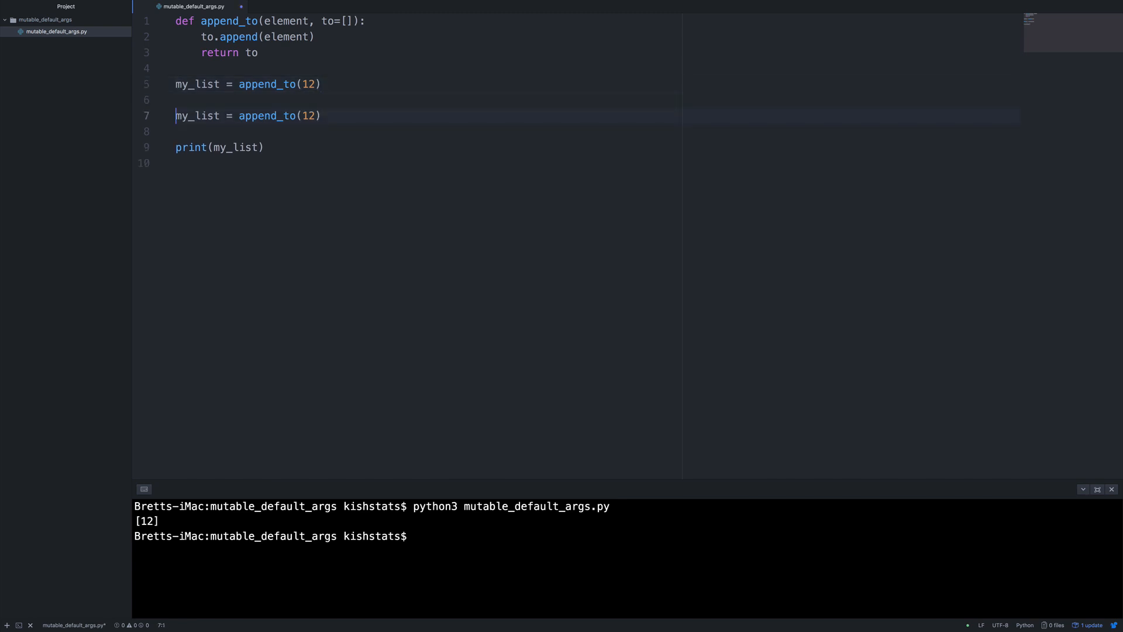
{"action": "type", "text": "_other"}
{"action": "key", "text": "super+s"}
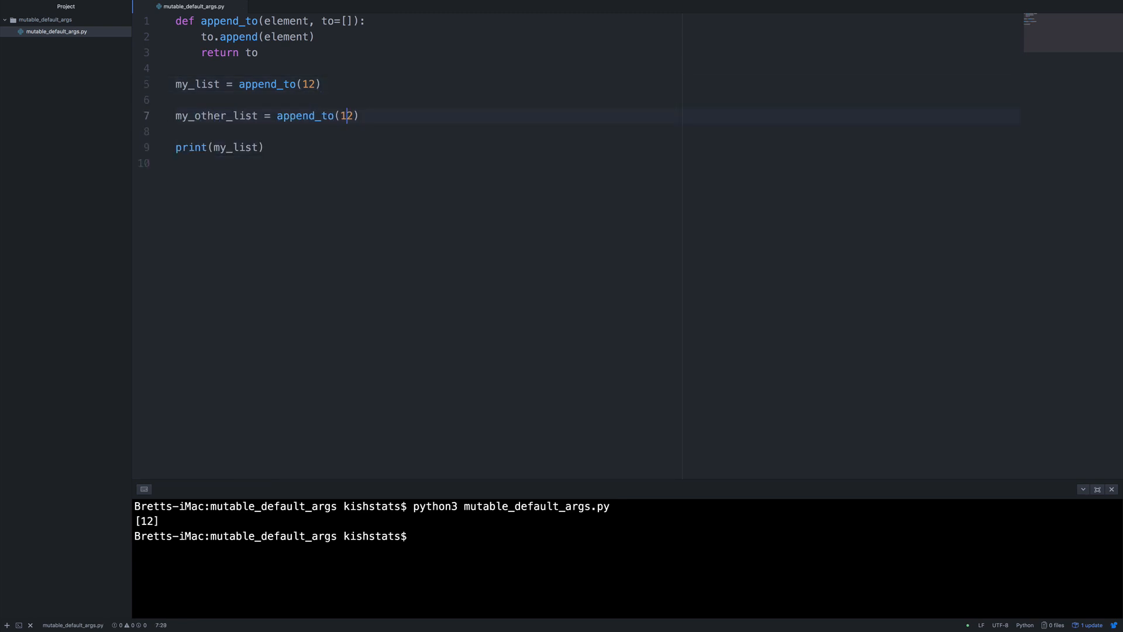
{"action": "key", "text": "BackSpace"}
{"action": "type", "text": "4"}
{"action": "key", "text": "super+s"}
- Add print(my_other_list), save, and rerun the script showing [12, 42] twice
{"action": "key", "text": "Down"}
{"action": "key", "text": "Down"}
{"action": "key", "text": "End"}
{"action": "key", "text": "Return"}
{"action": "key", "text": "super+v"}
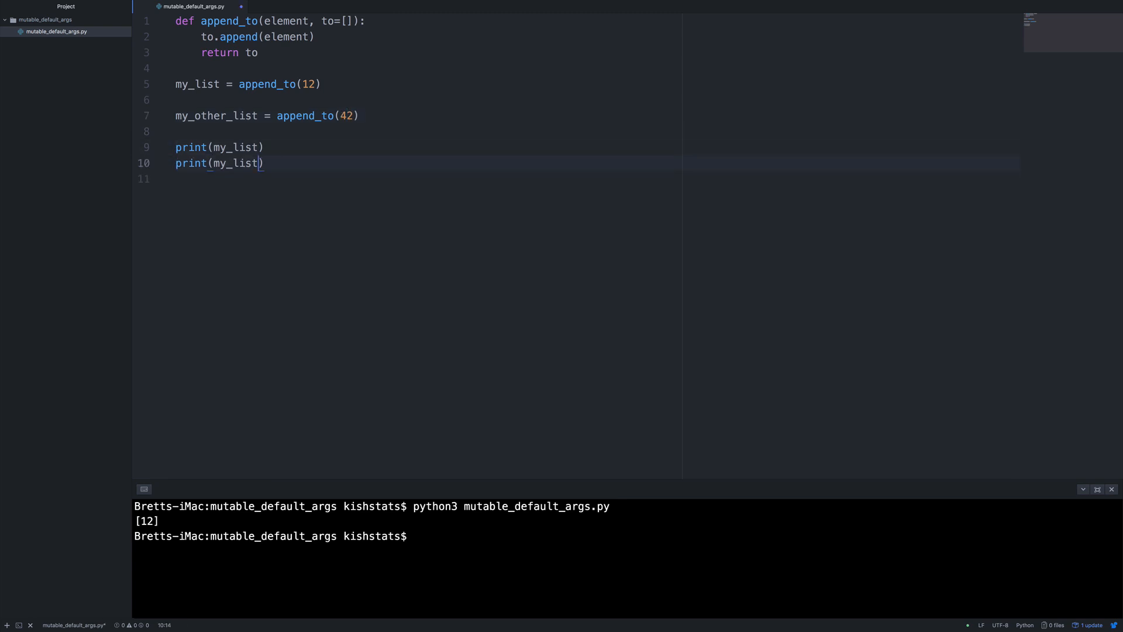
{"action": "double_click", "coordinate": [236, 163]}
{"action": "type", "text": "myo"}
{"action": "key", "text": "Return"}
{"action": "key", "text": "super+s"}
{"action": "left_click", "coordinate": [530, 518]}
{"action": "key", "text": "Up"}
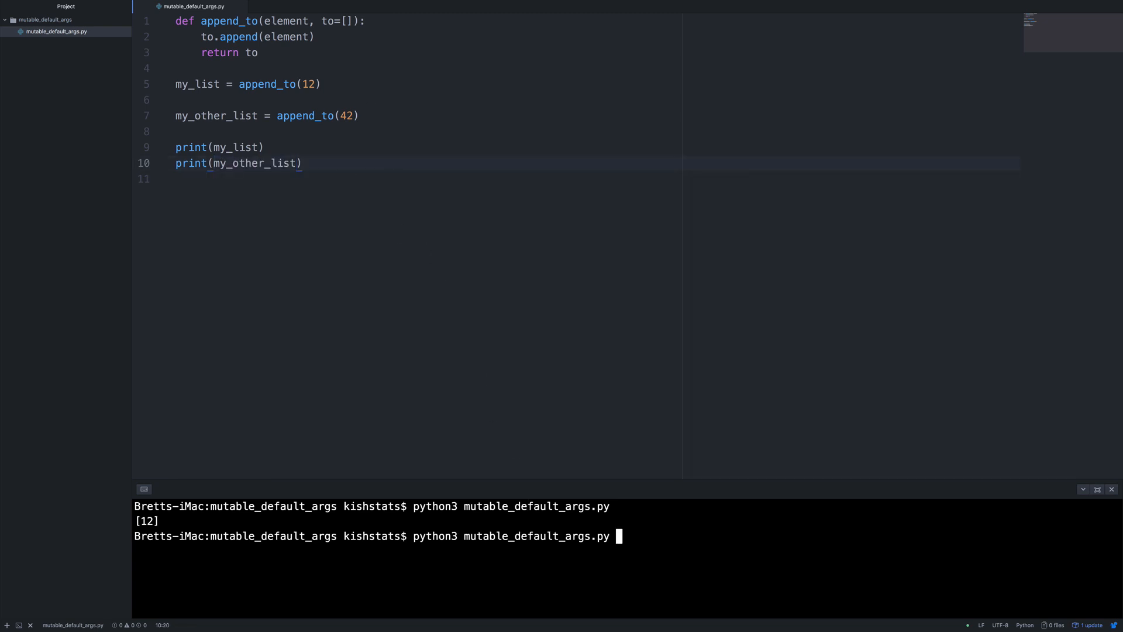
{"action": "key", "text": "Return"}
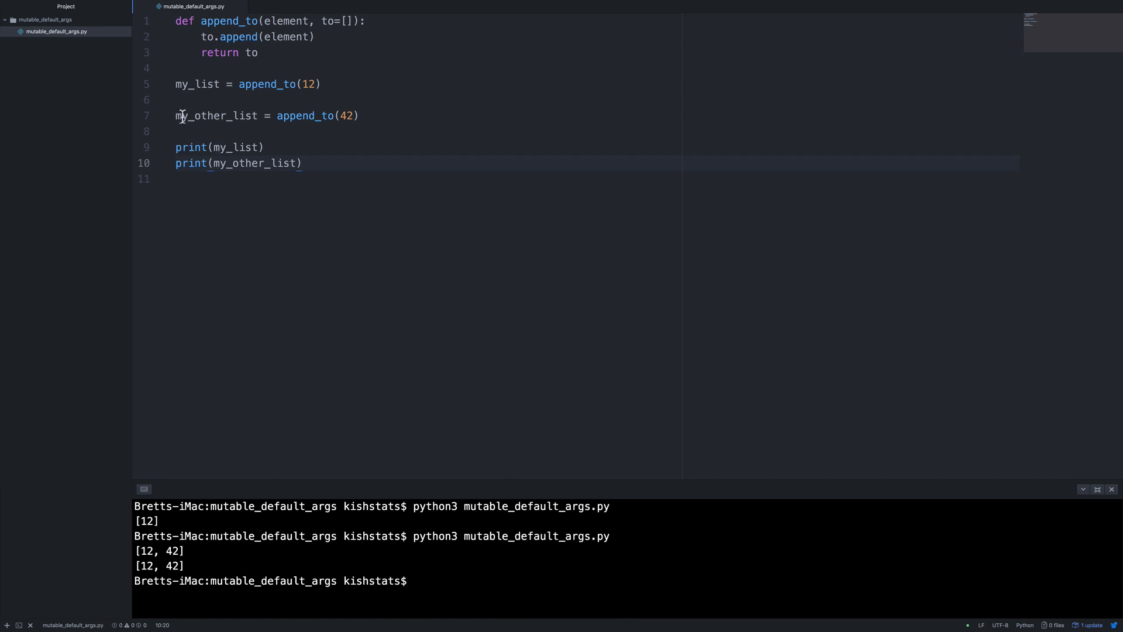
{"action": "left_click_drag", "start_coordinate": [181, 115], "coordinate": [280, 116]}
{"action": "left_click", "coordinate": [279, 116]}
- Default to=None and add 'if to is None: to = []' inside append_to, then save
{"action": "left_click", "coordinate": [354, 20]}
{"action": "key", "text": "BackSpace"}
{"action": "key", "text": "BackSpace"}
{"action": "type", "text": "None"}
{"action": "key", "text": "Escape"}
{"action": "key", "text": "Return"}
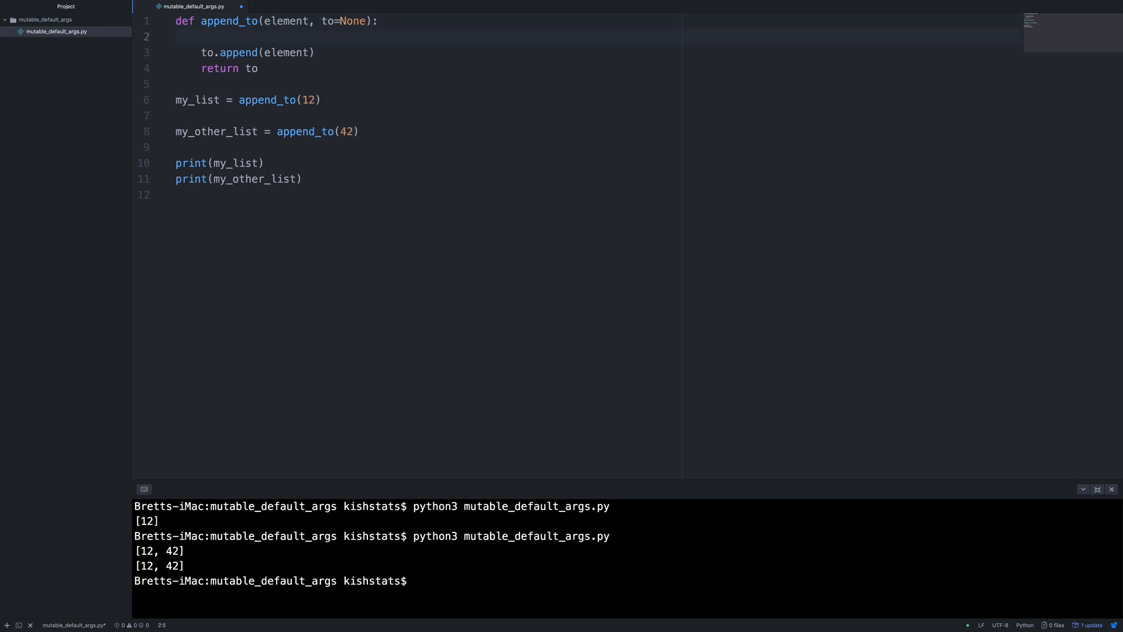
{"action": "type", "text": "if "}
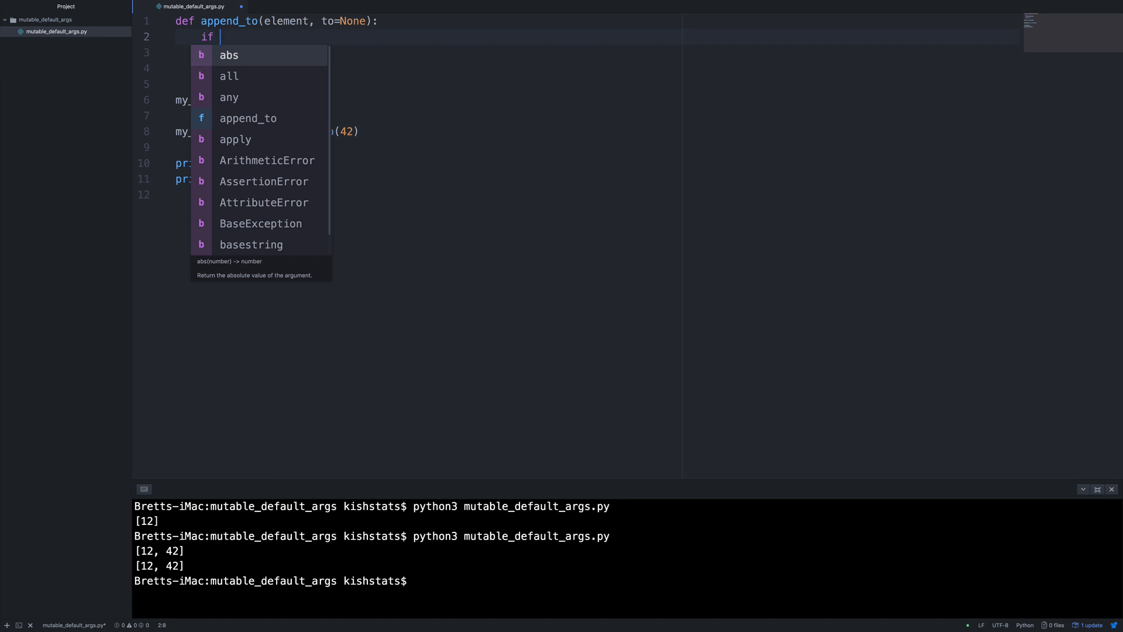
{"action": "type", "text": "to is "}
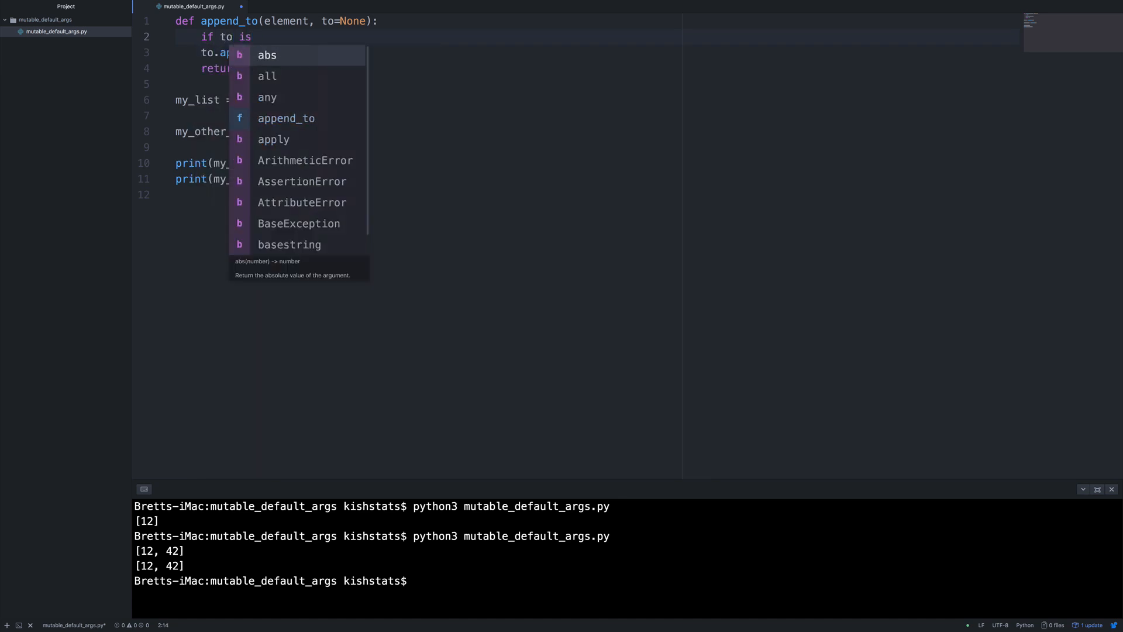
{"action": "type", "text": "None:"}
{"action": "key", "text": "Return"}
{"action": "type", "text": "to = ="}
{"action": "key", "text": "BackSpace"}
{"action": "type", "text": "["}
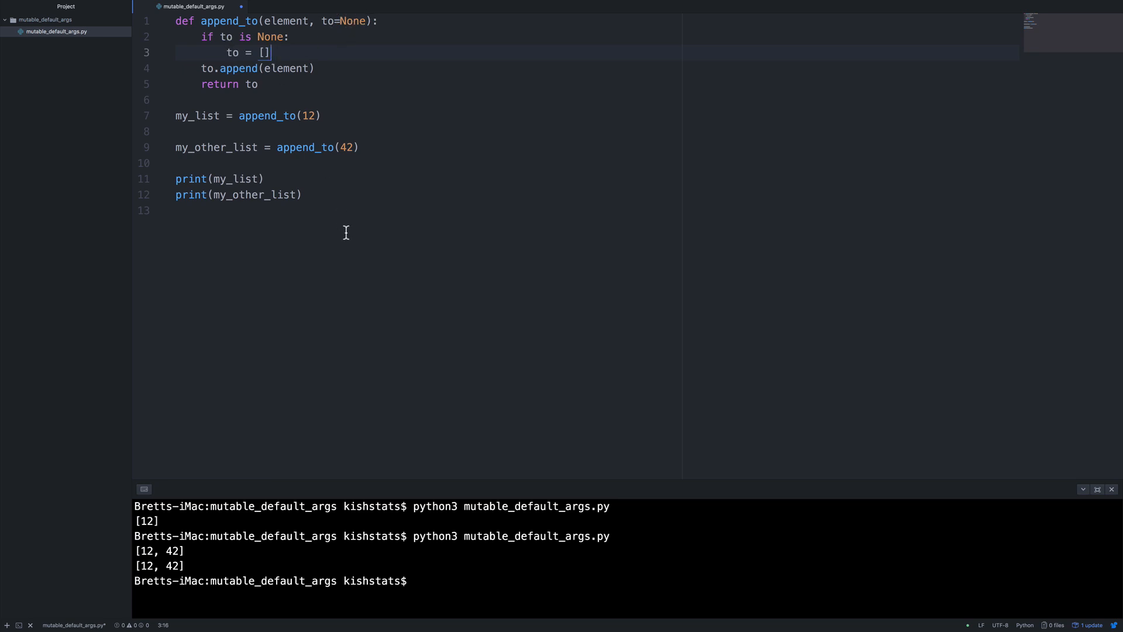
{"action": "key", "text": "ctrl+s"}
- Rerun the script in the terminal, now printing [12] and [42]
{"action": "left_click", "coordinate": [496, 596]}
{"action": "key", "text": "Up"}
{"action": "key", "text": "Return"}
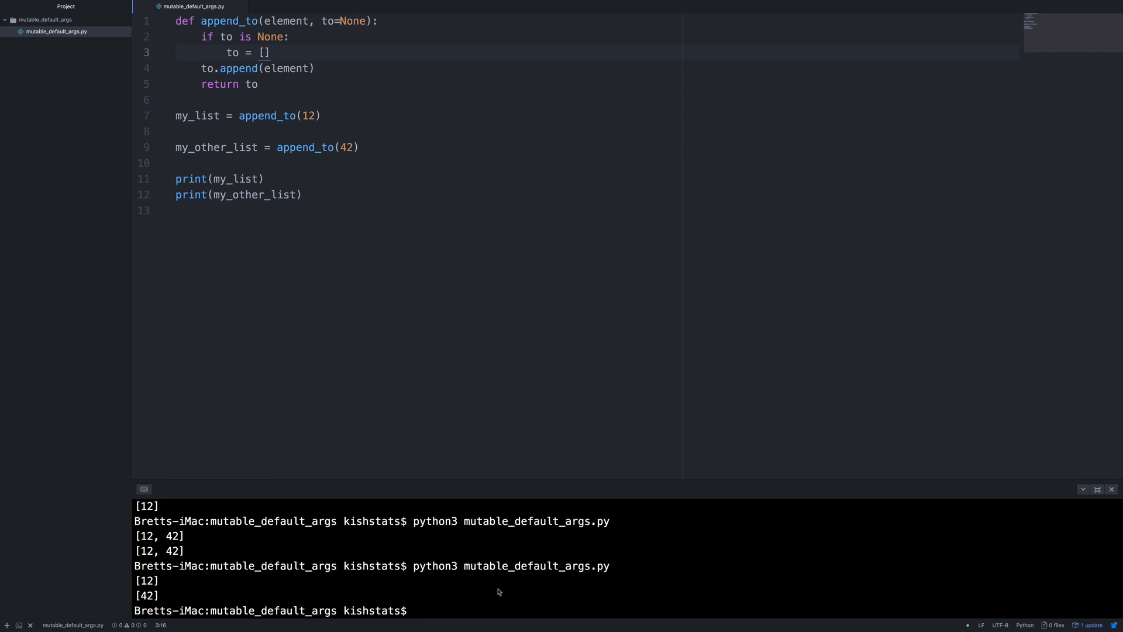
- Clear the file and start def add_player(name, position, team, players={})
{"action": "left_click", "coordinate": [419, 246]}
{"action": "key", "text": "super+a"}
{"action": "key", "text": "BackSpace"}
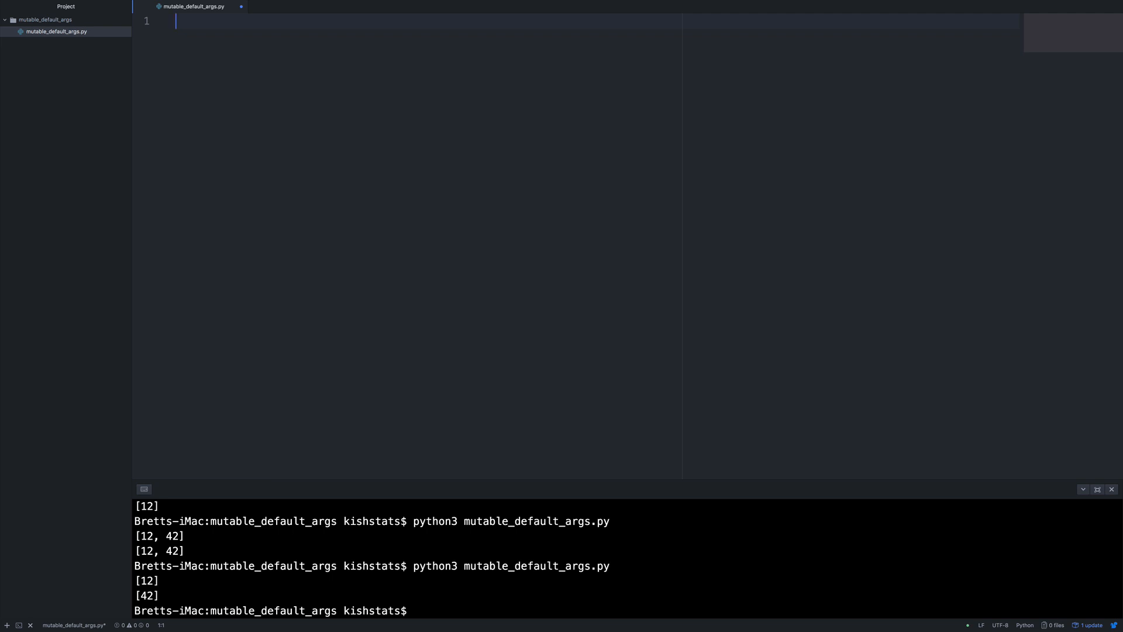
{"action": "type", "text": "def add_player"}
{"action": "type", "text": "(name, position, team"}
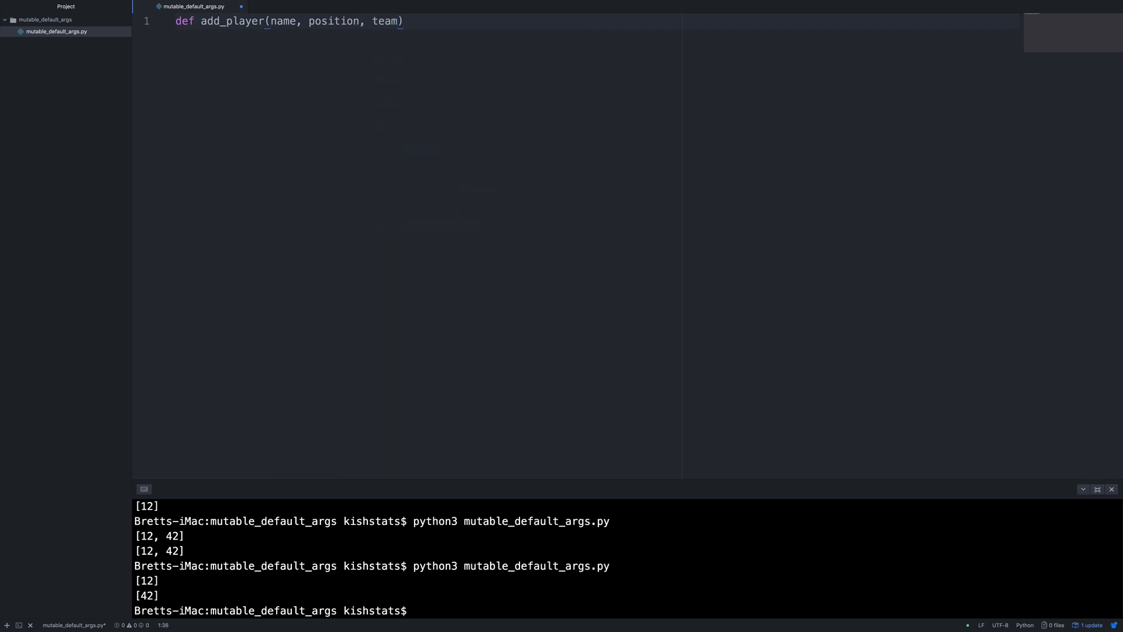
{"action": "type", "text": ", players={}"}
{"action": "key", "text": "Right"}
{"action": "type", "text": ":"}
{"action": "key", "text": "Return"}
{"action": "type", "text": "players[]name = {"}
- Store position and team under players[name] and return players
{"action": "key", "text": "Return"}
{"action": "type", "text": "'post"}
{"action": "key", "text": "BackSpace"}
{"action": "key", "text": "Tab"}
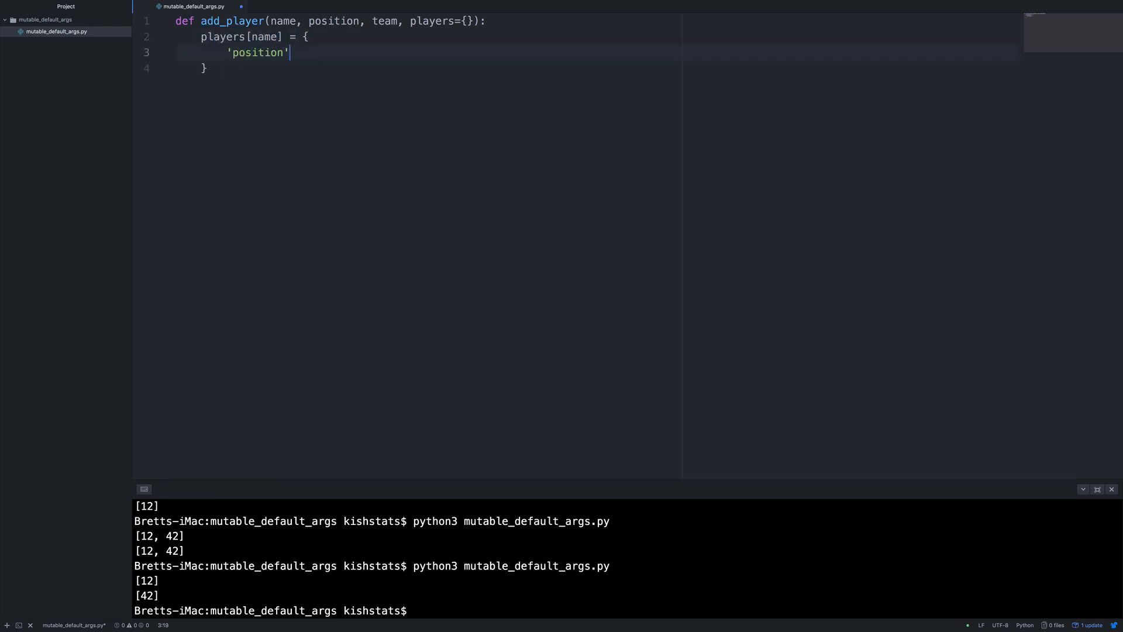
{"action": "type", "text": "': position,"}
{"action": "key", "text": "Return"}
{"action": "type", "text": "'team': t"}
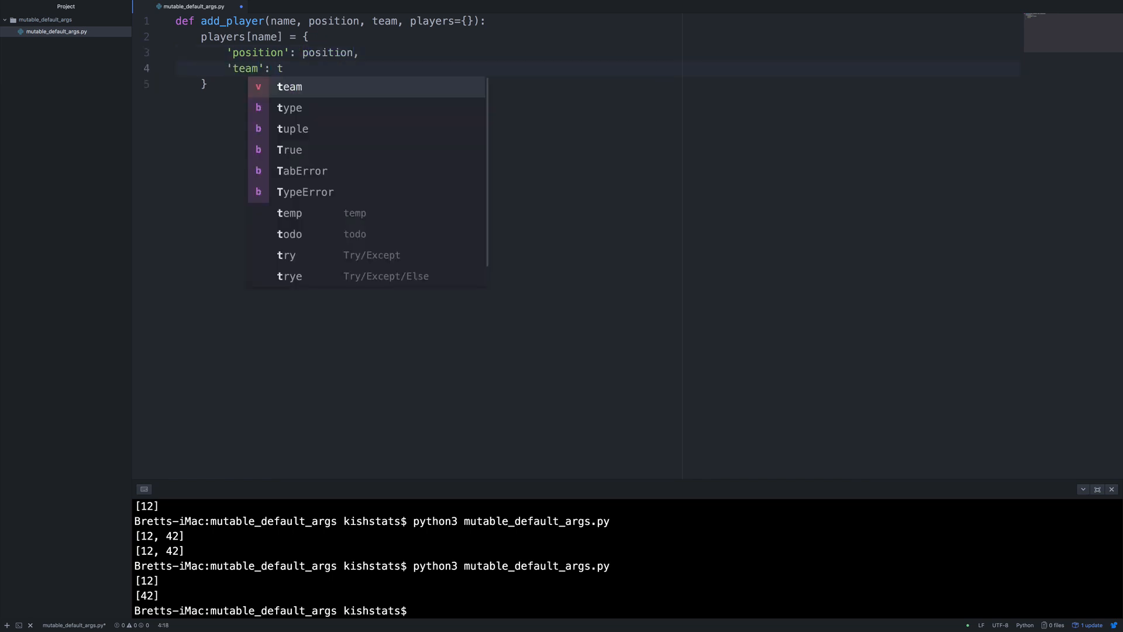
{"action": "type", "text": "eam"}
{"action": "key", "text": "Down"}
{"action": "key", "text": "End"}
{"action": "key", "text": "Return"}
{"action": "key", "text": "Return"}
{"action": "type", "text": "return players"}
{"action": "key", "text": "Return"}
{"action": "key", "text": "Return"}
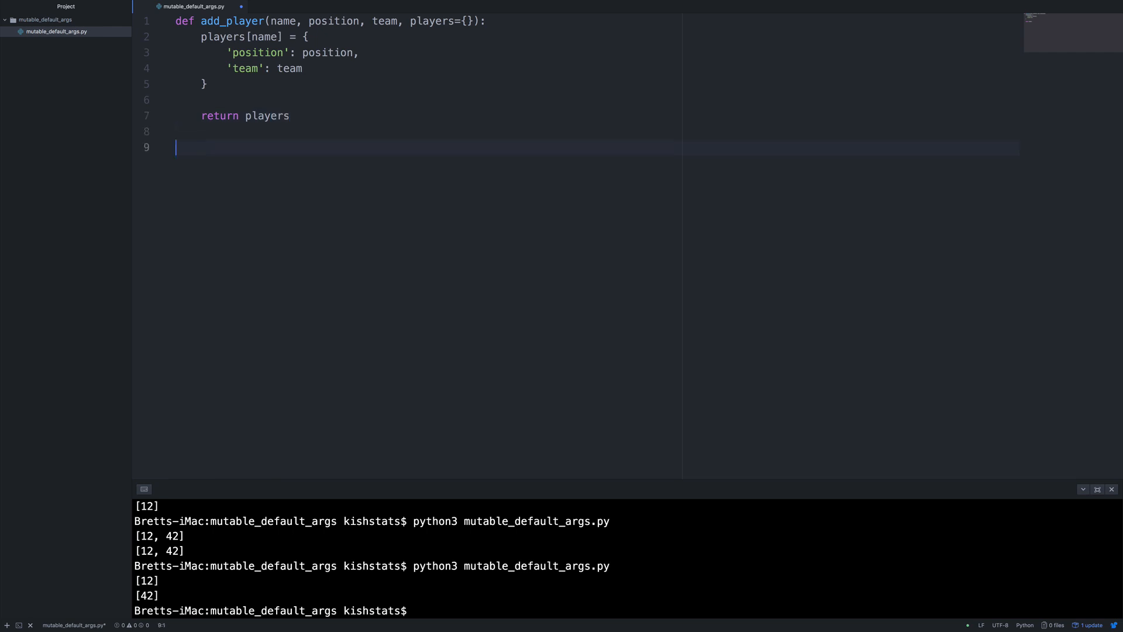
{"action": "type", "text": "bb"}
{"action": "type", "text": "_players"}
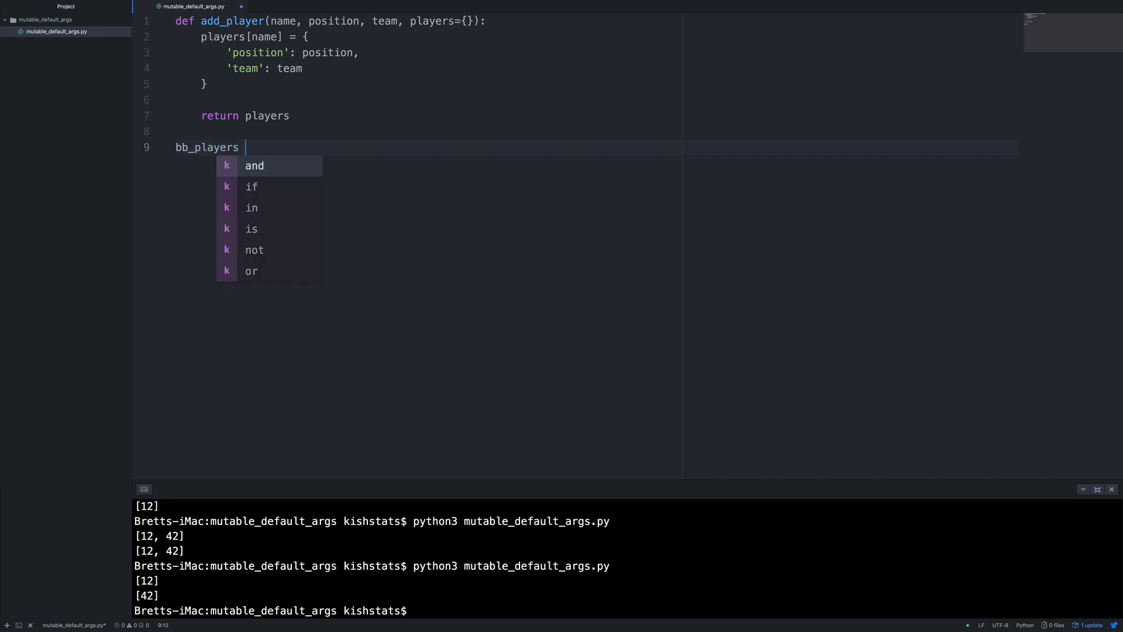
{"action": "type", "text": "= add"}
- Add bb_players for LeBron, forward, Lakers and fb_players for Aaron Rogers, quarterback, Packers
{"action": "key", "text": "Tab"}
{"action": "type", "text": "("}
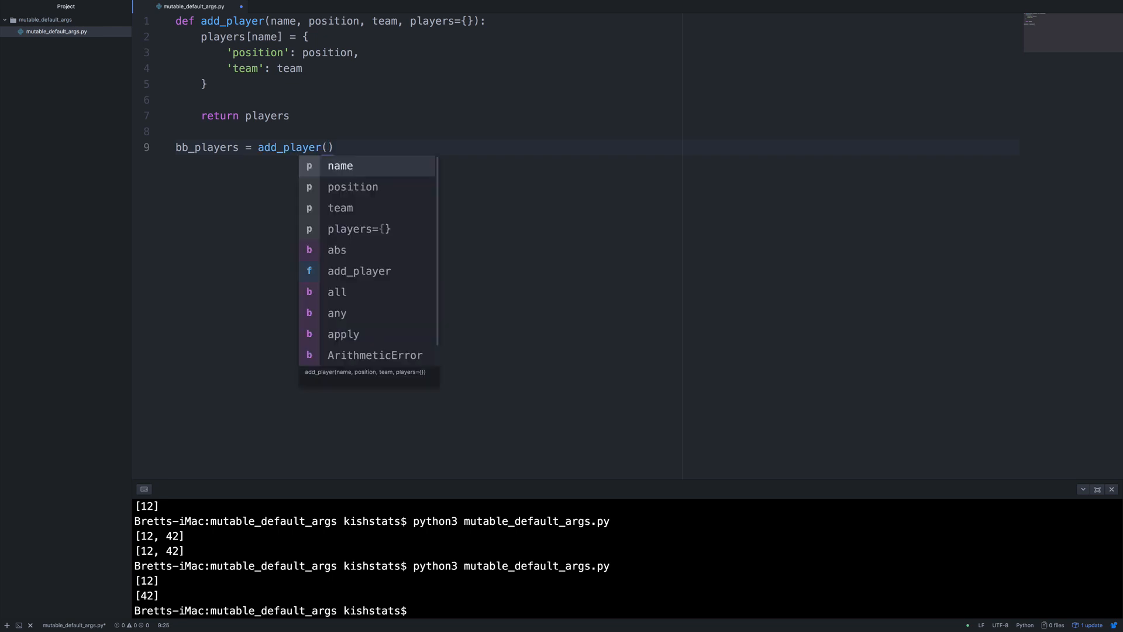
{"action": "type", "text": "'LeBron', 'forward', 'Lakers'"}
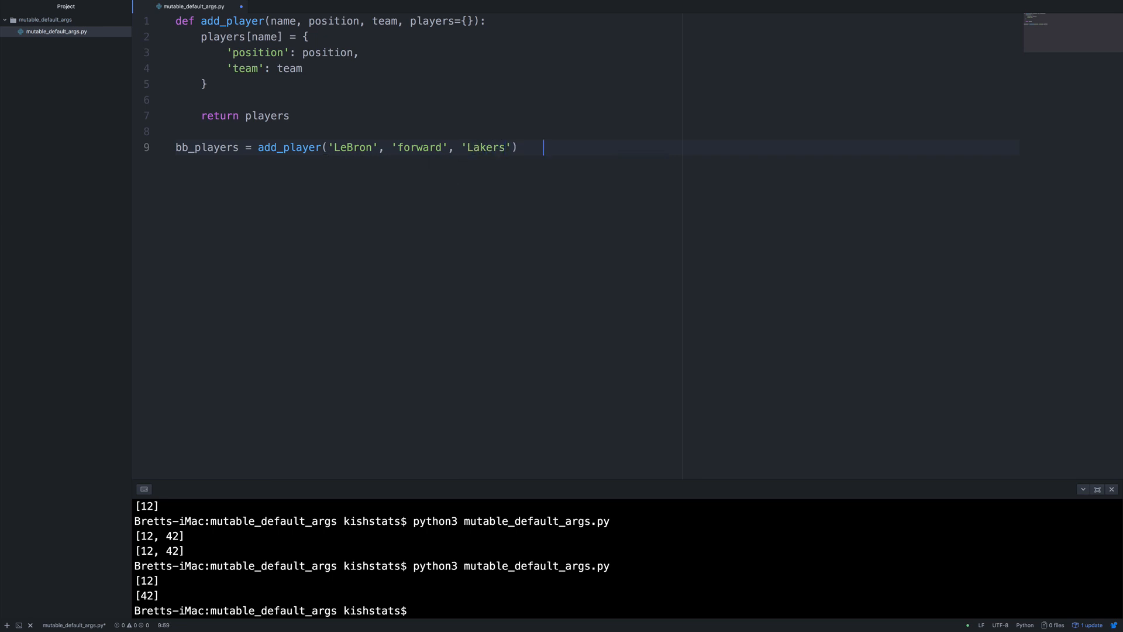
{"action": "key", "text": "Return"}
{"action": "key", "text": "Return"}
{"action": "type", "text": "fb_players = add_player('"}
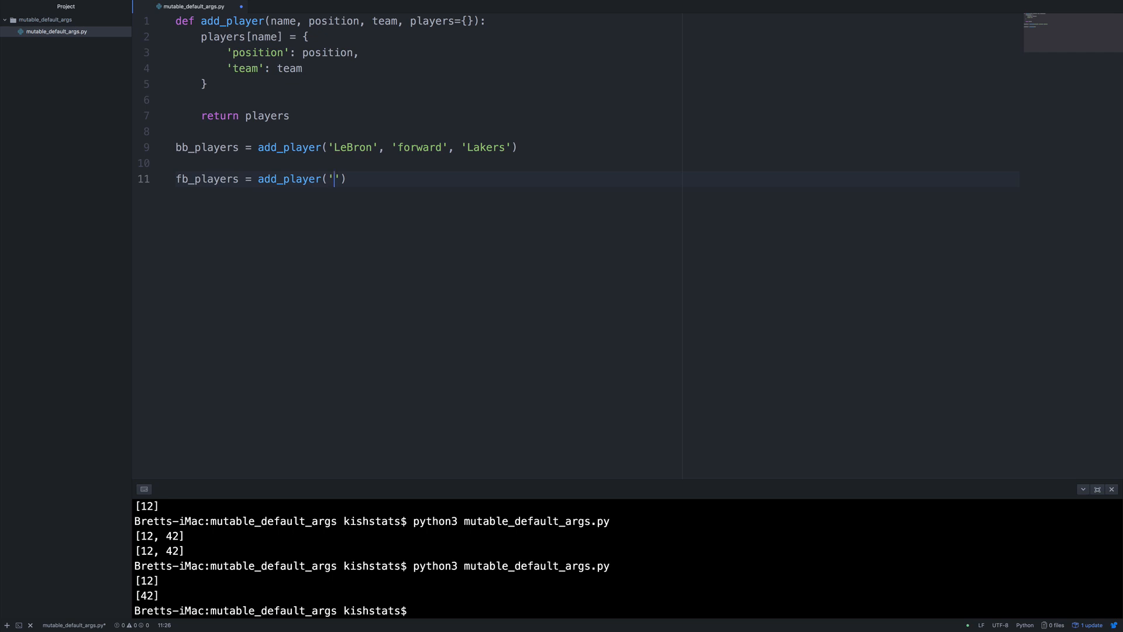
{"action": "type", "text": "Aaron Rogers', 'quarterback', 'Packe"}
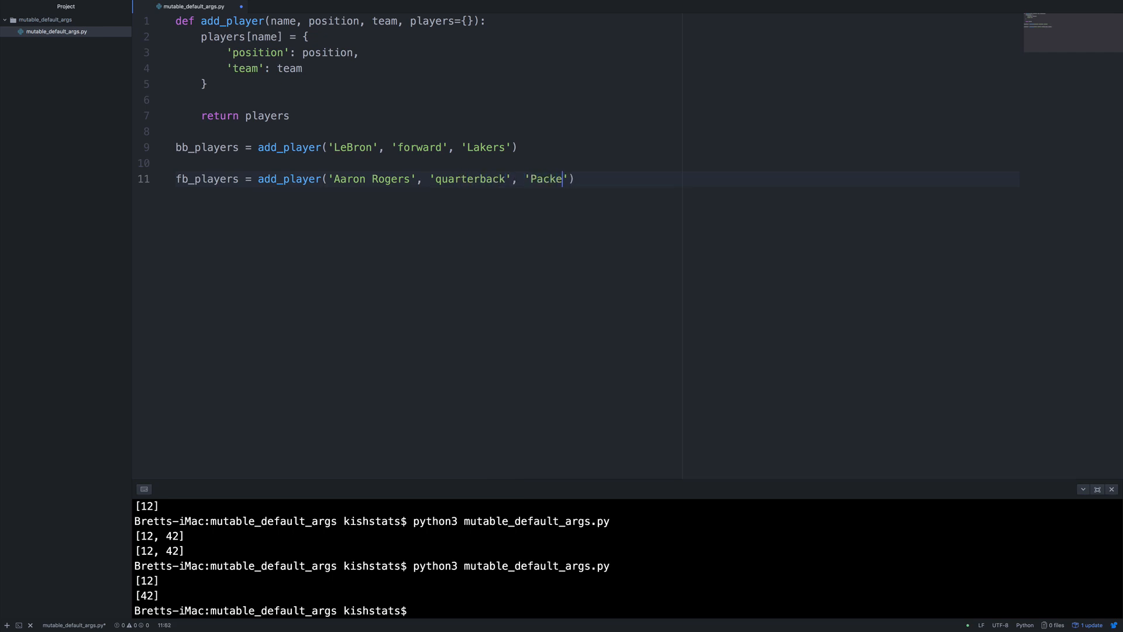
{"action": "type", "text": "rs'"}
{"action": "type", "text": "')"}
{"action": "key", "text": "Return"}
{"action": "key", "text": "Return"}
- Add 'from pprint import pprint' at the top of the file
{"action": "key", "text": "super+shift+Return"}
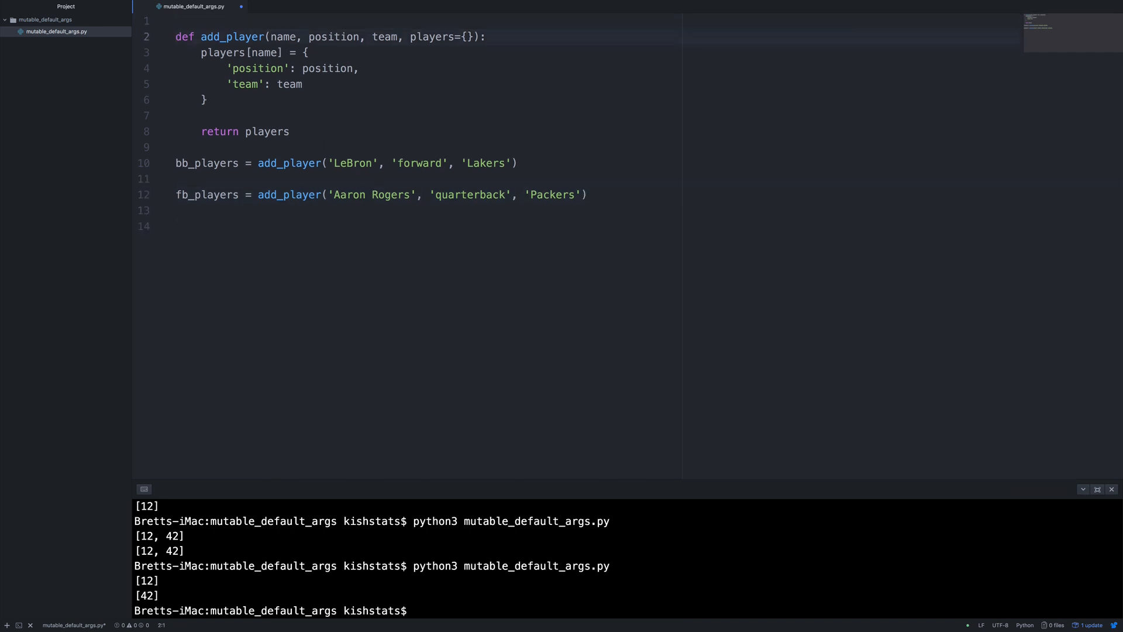
{"action": "key", "text": "super+shift+Return"}
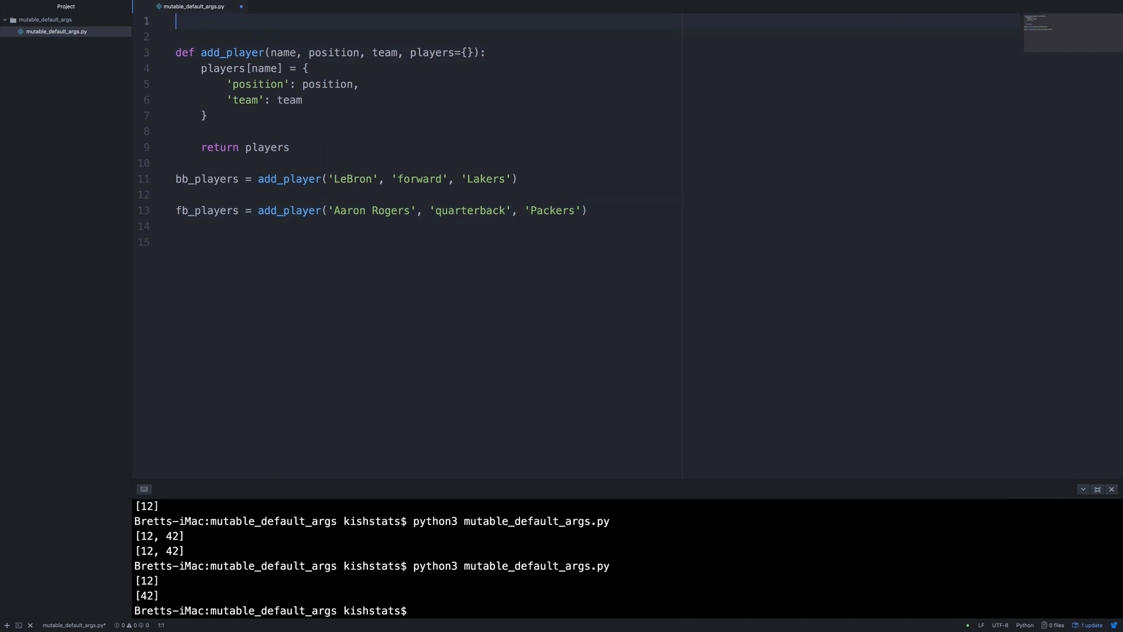
{"action": "type", "text": "f"}
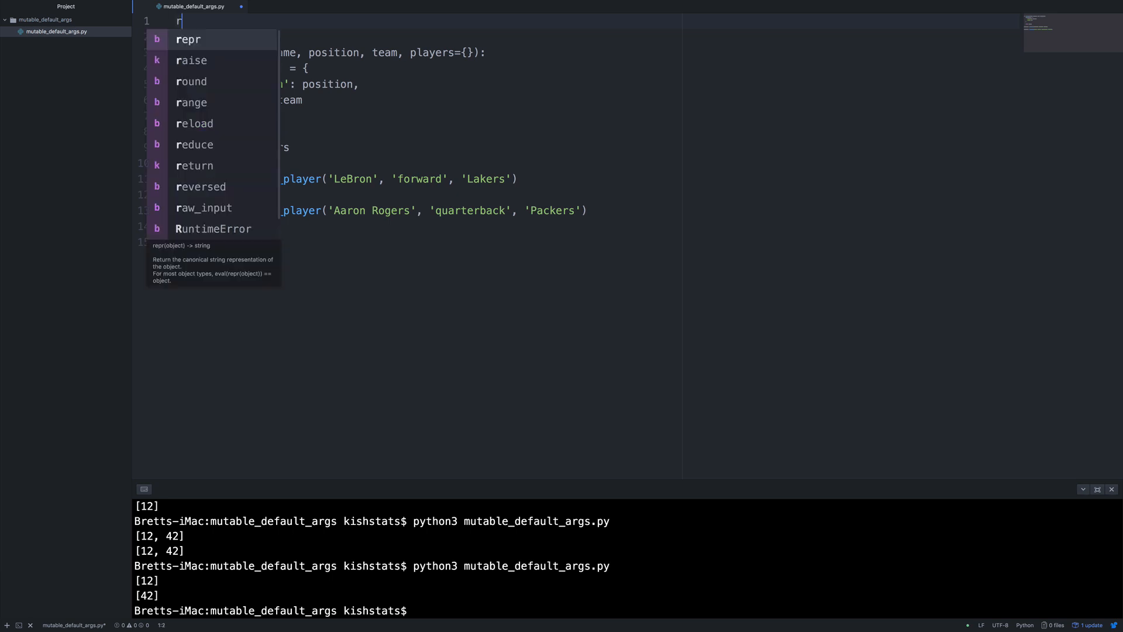
{"action": "type", "text": "rom pprinti"}
{"action": "key", "text": "BackSpace"}
{"action": "type", "text": "import pp"}
- End the script with pprint(fb_players) and save
{"action": "key", "text": "Tab"}
{"action": "left_click", "coordinate": [264, 242]}
{"action": "type", "text": "pprint(f"}
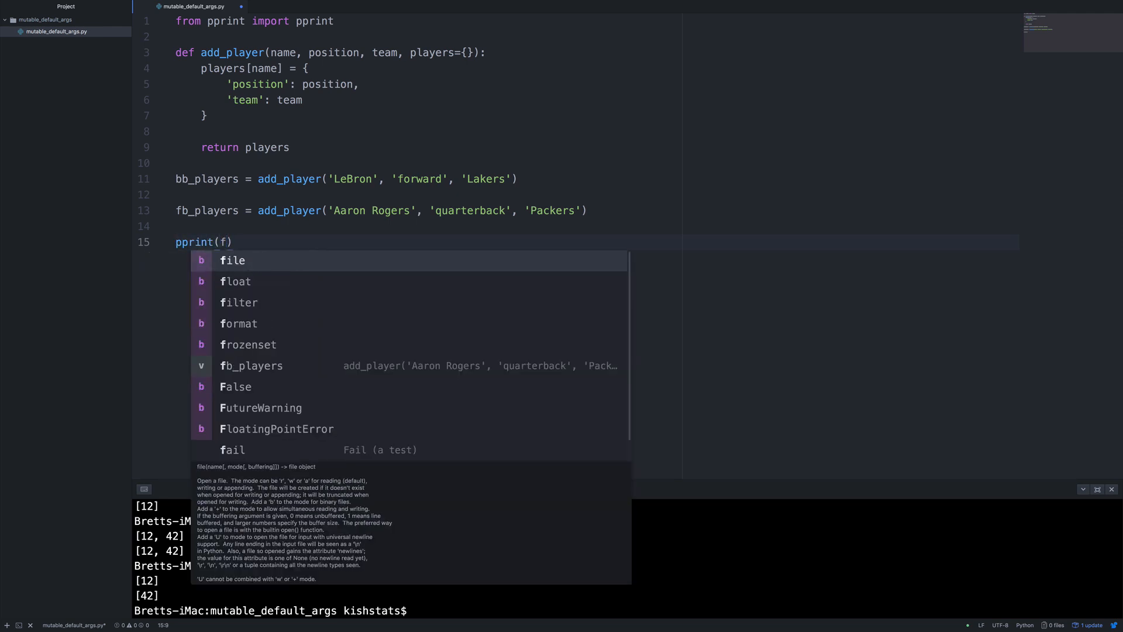
{"action": "type", "text": "b"}
{"action": "type", "text": "_"}
{"action": "key", "text": "Tab"}
{"action": "key", "text": "super+s"}
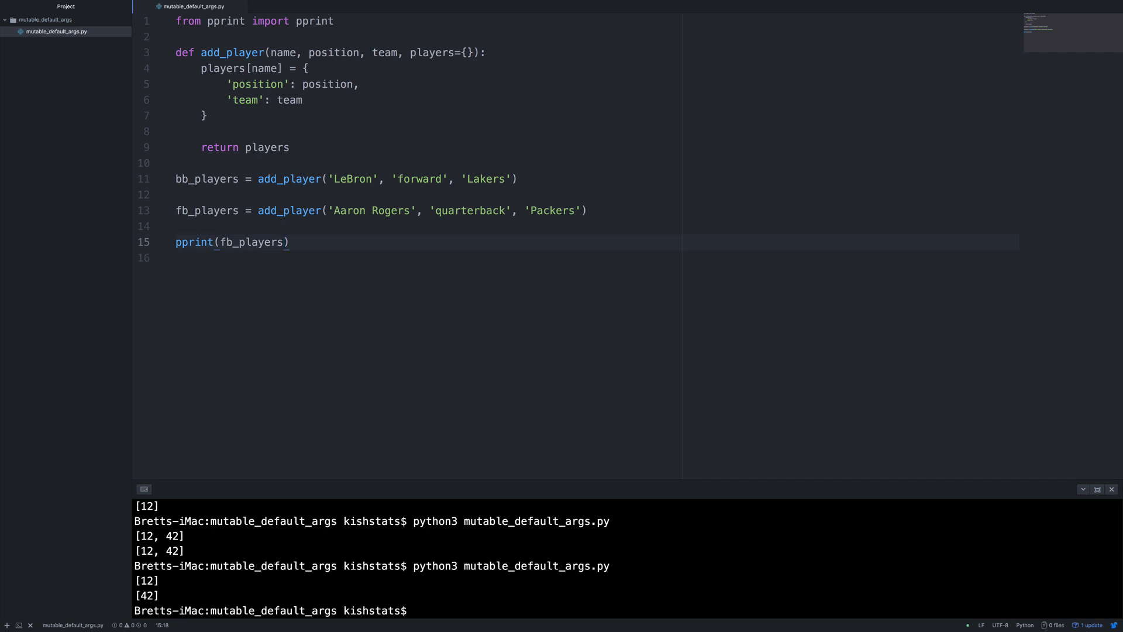
- Rerun the script showing Aaron Rogers and LeBron in one dict, then point at the players={} default
{"action": "left_click", "coordinate": [465, 594]}
{"action": "key", "text": "Up"}
{"action": "key", "text": "Return"}
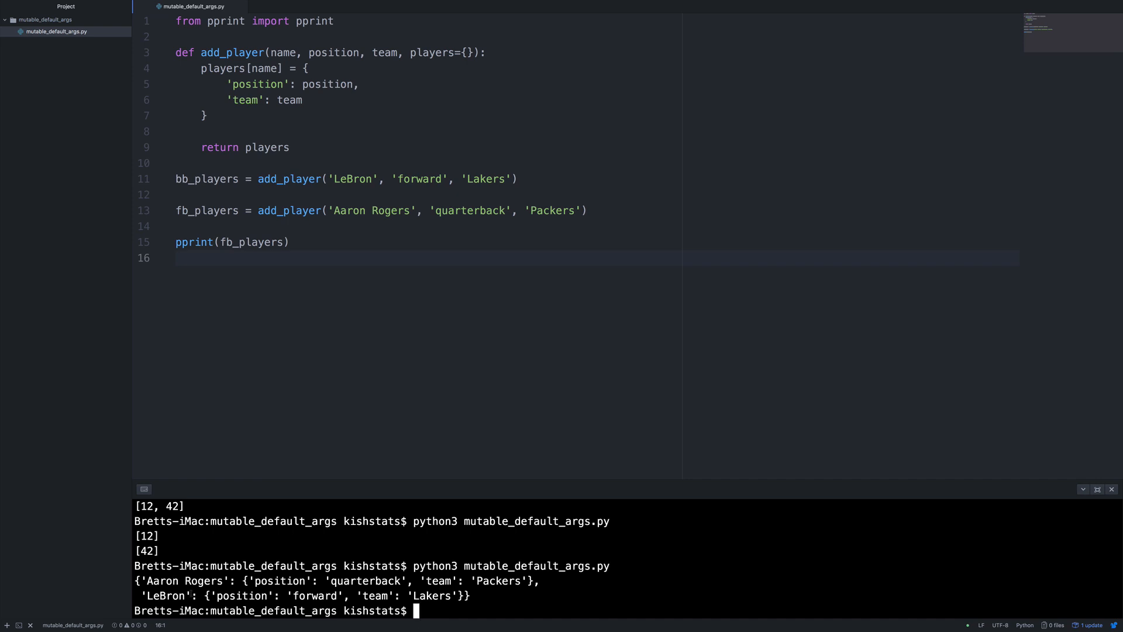
{"action": "double_click", "coordinate": [425, 52]}
{"action": "left_click", "coordinate": [472, 52]}
- Pass an explicit {} to the fb_players call and rerun, printing only Aaron Rogers
{"action": "left_click", "coordinate": [582, 211]}
{"action": "type", "text": ", {"}
{"action": "key", "text": "Down"}
{"action": "key", "text": "Down"}
{"action": "key", "text": "Up"}
{"action": "key", "text": "Return"}
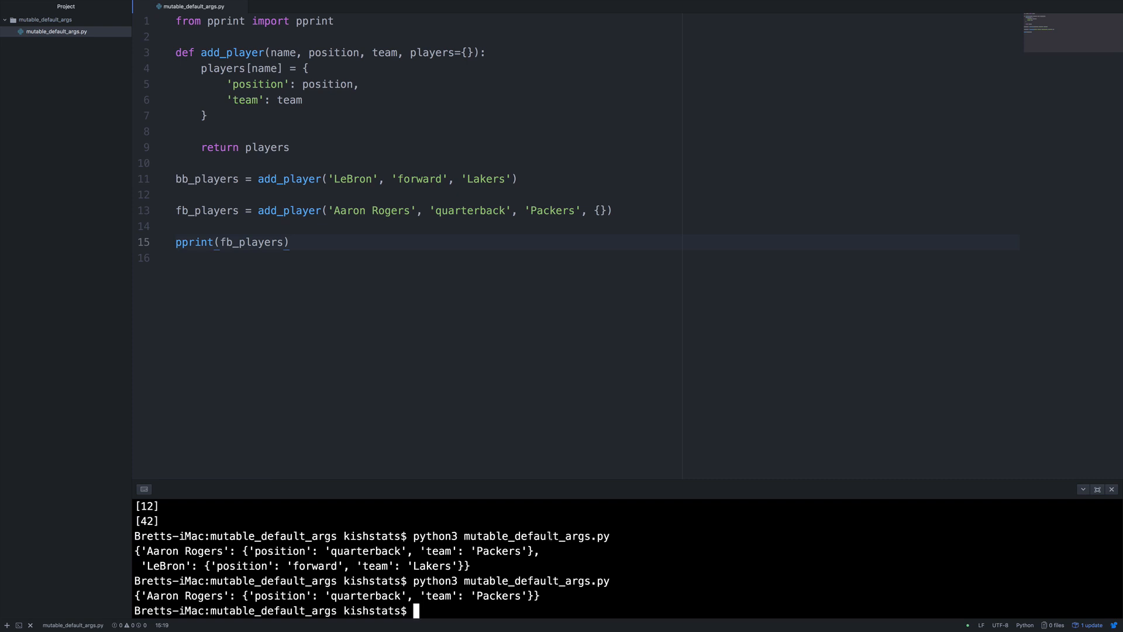
- Revert the fb_players call back to three arguments
{"action": "left_click", "coordinate": [605, 211]}
{"action": "key", "text": "BackSpace"}
{"action": "key", "text": "BackSpace"}
{"action": "key", "text": "BackSpace"}
- Default players=None and add 'if players is None: players = {}' in add_player
{"action": "key", "text": "Left"}
{"action": "key", "text": "Left"}
{"action": "key", "text": "BackSpace"}
{"action": "key", "text": "BackSpace"}
{"action": "type", "text": "Nn"}
{"action": "key", "text": "Tab"}
{"action": "key", "text": "End"}
{"action": "key", "text": "Return"}
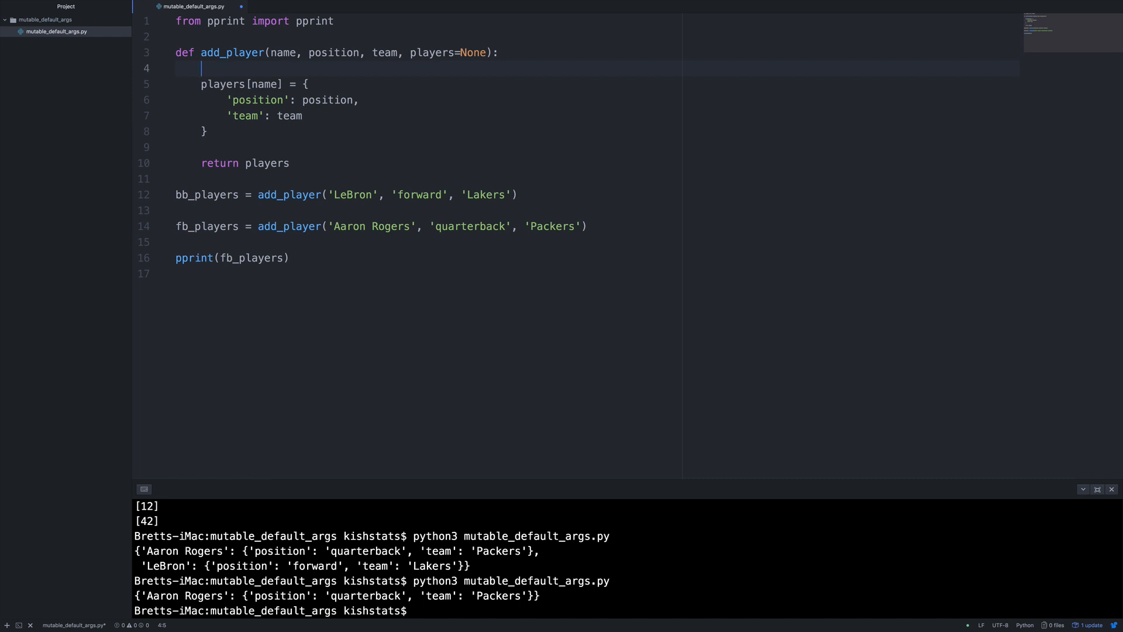
{"action": "type", "text": "if players is None:"}
{"action": "key", "text": "Return"}
{"action": "type", "text": "p"}
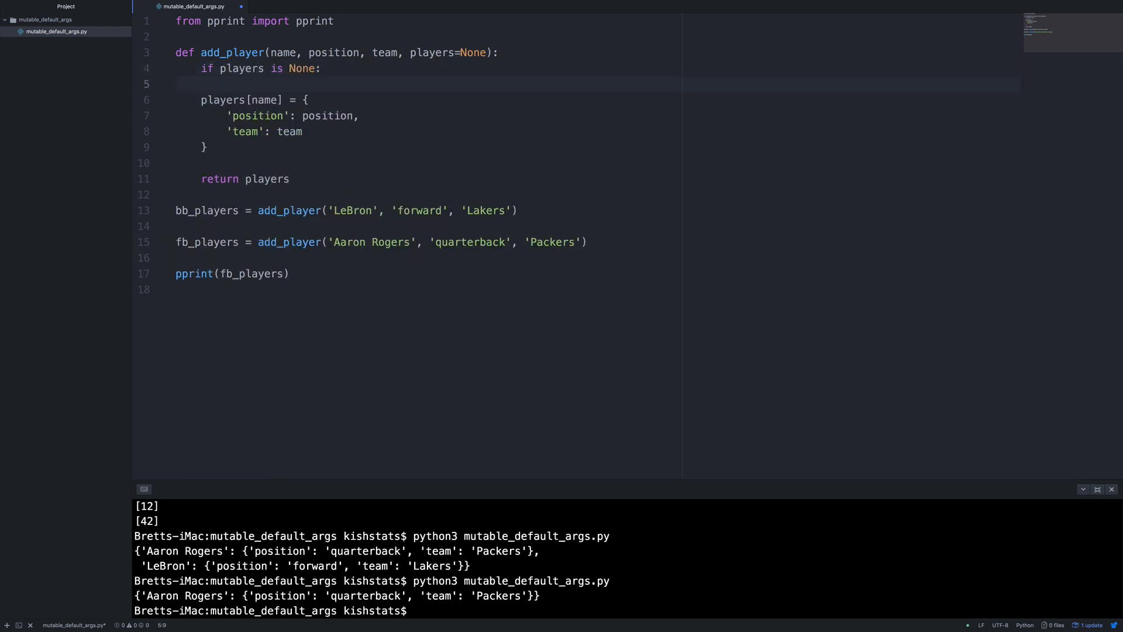
{"action": "type", "text": "layers = {}"}
- Rerun the fixed script in the terminal, printing only Aaron Rogers
{"action": "left_click", "coordinate": [554, 284]}
{"action": "left_click", "coordinate": [554, 563]}
{"action": "key", "text": "Up"}
{"action": "key", "text": "Return"}
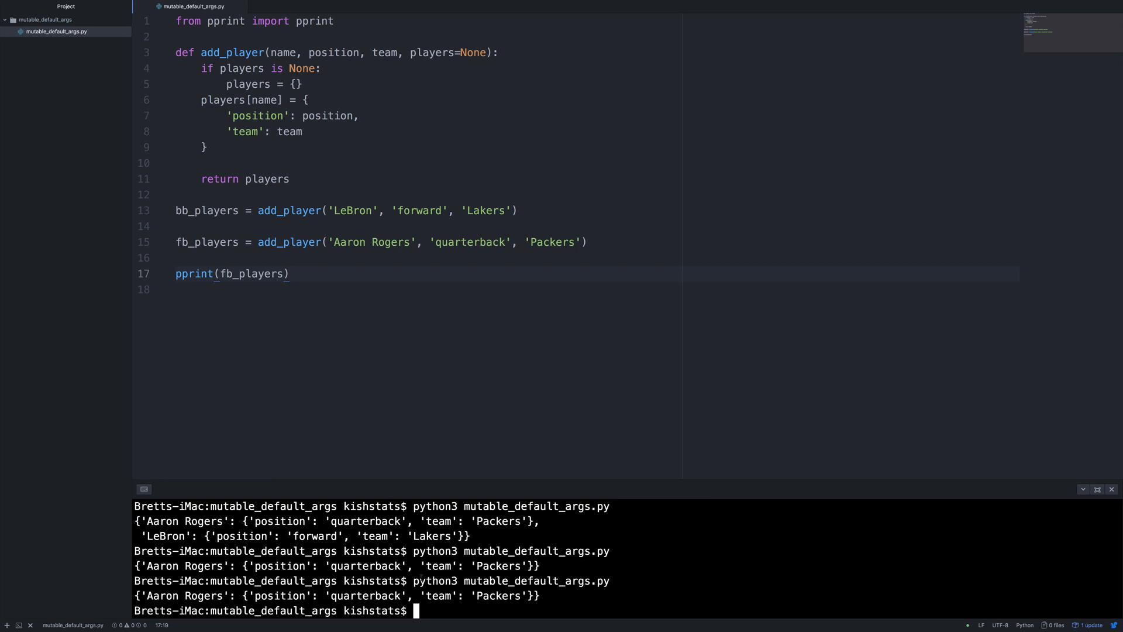
- Rename fb_players to all_players and pass bb_players as the fourth argument, then save
{"action": "left_click", "coordinate": [632, 242]}
{"action": "key", "text": "Home"}
{"action": "key", "text": "Delete"}
{"action": "key", "text": "Delete"}
{"action": "type", "text": "all"}
{"action": "key", "text": "End"}
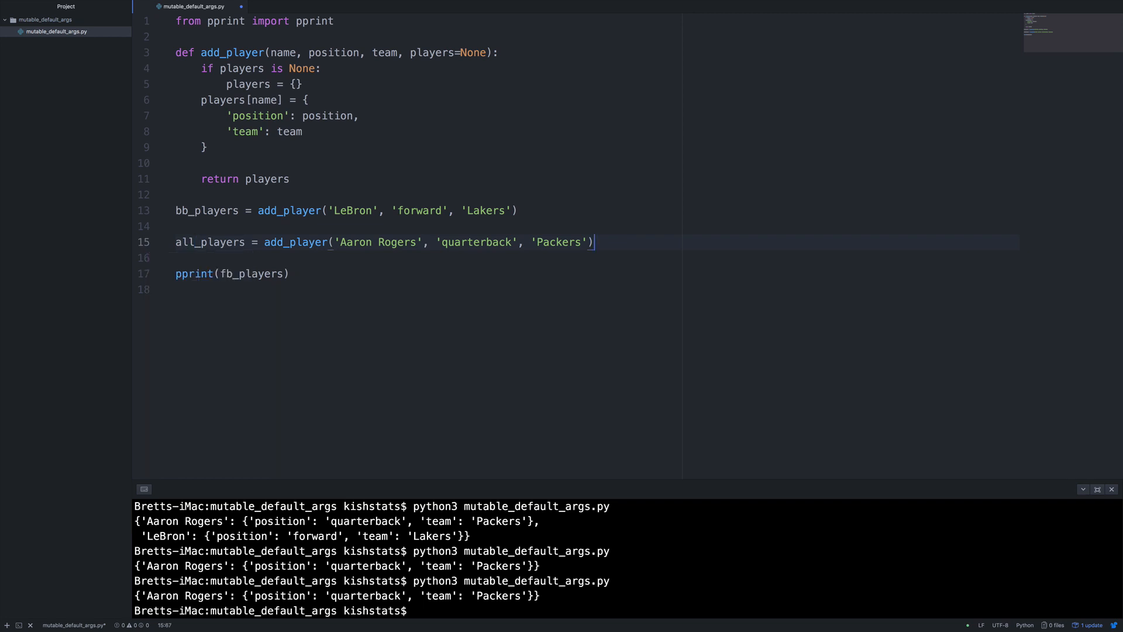
{"action": "key", "text": "Left"}
{"action": "type", "text": ", bb"}
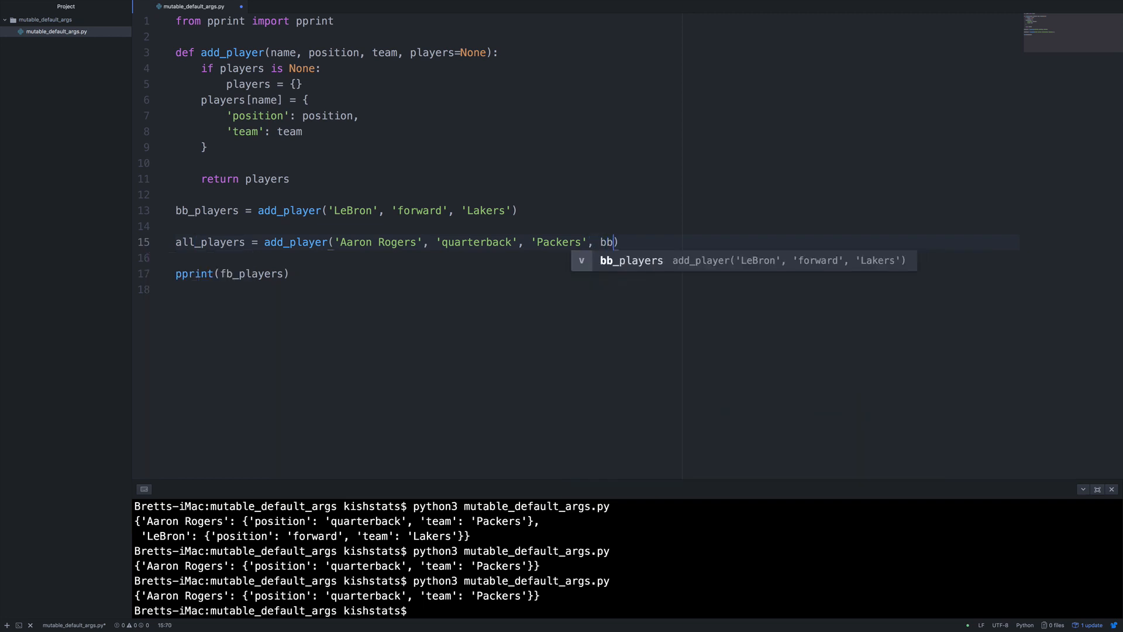
{"action": "key", "text": "Tab"}
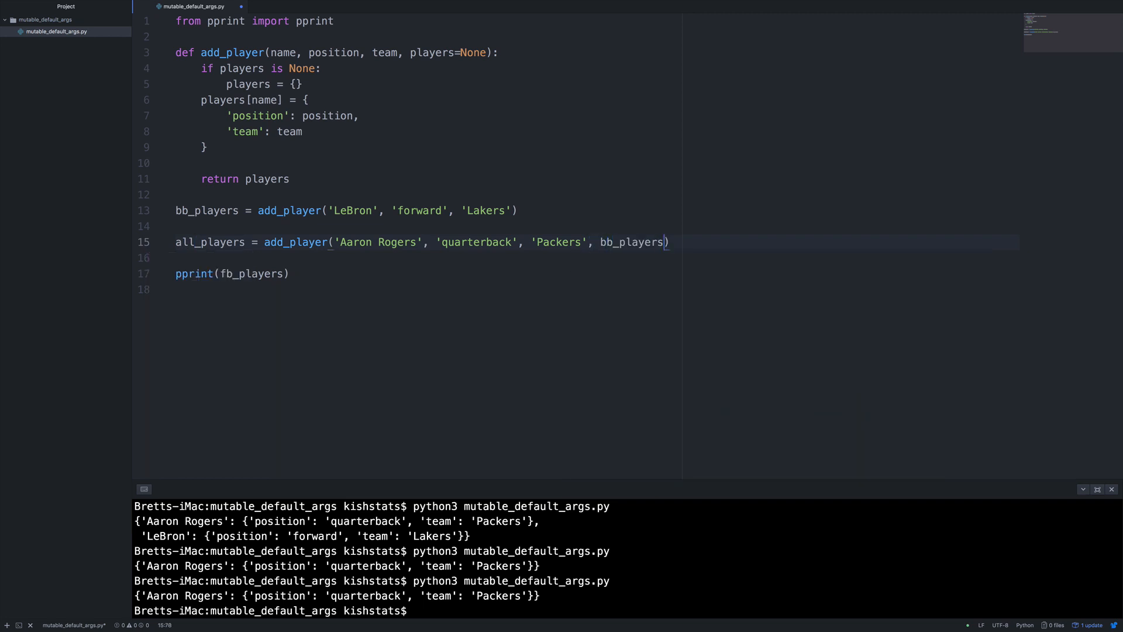
{"action": "key", "text": "super+s"}
- Change the pprint call to all_players and rerun the script, printing Aaron Rogers and LeBron
{"action": "double_click", "coordinate": [251, 273]}
{"action": "type", "text": "all"}
{"action": "key", "text": "Escape"}
{"action": "type", "text": "_"}
{"action": "key", "text": "Tab"}
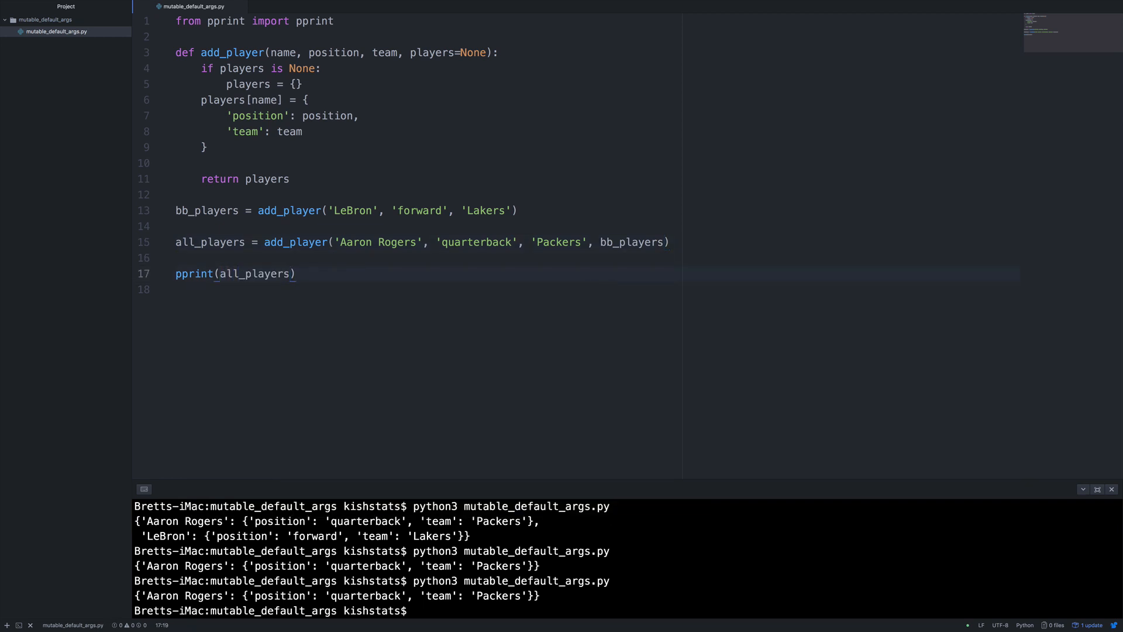
{"action": "left_click", "coordinate": [648, 537]}
{"action": "key", "text": "Up"}
{"action": "key", "text": "Return"}
{"action": "type", "text": "\\"}
{"action": "key", "text": "BackSpace"}
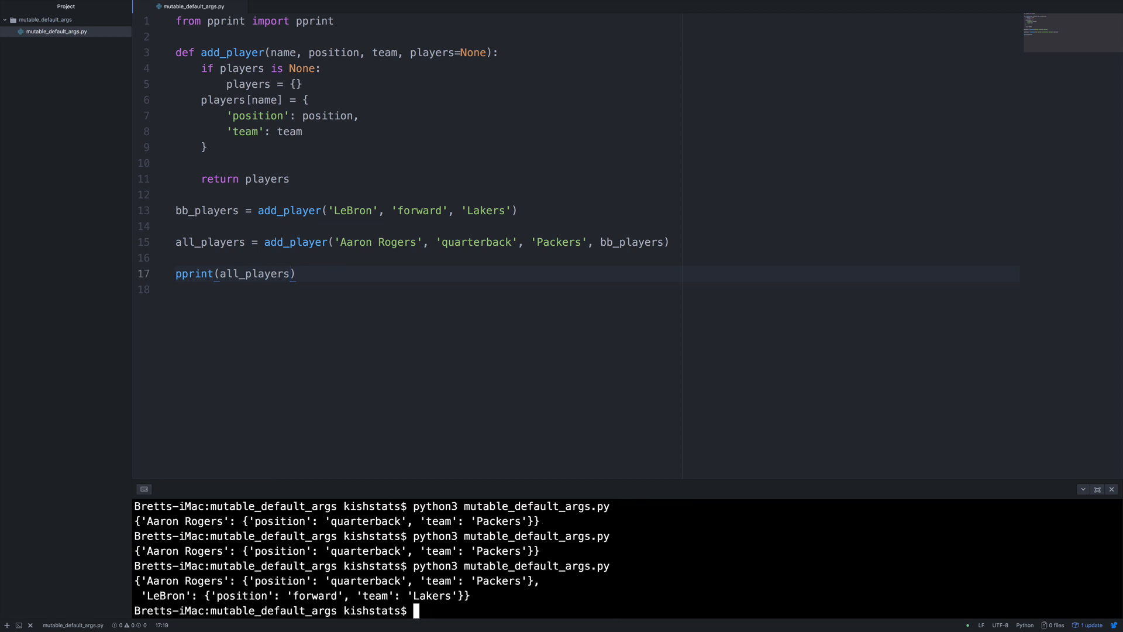